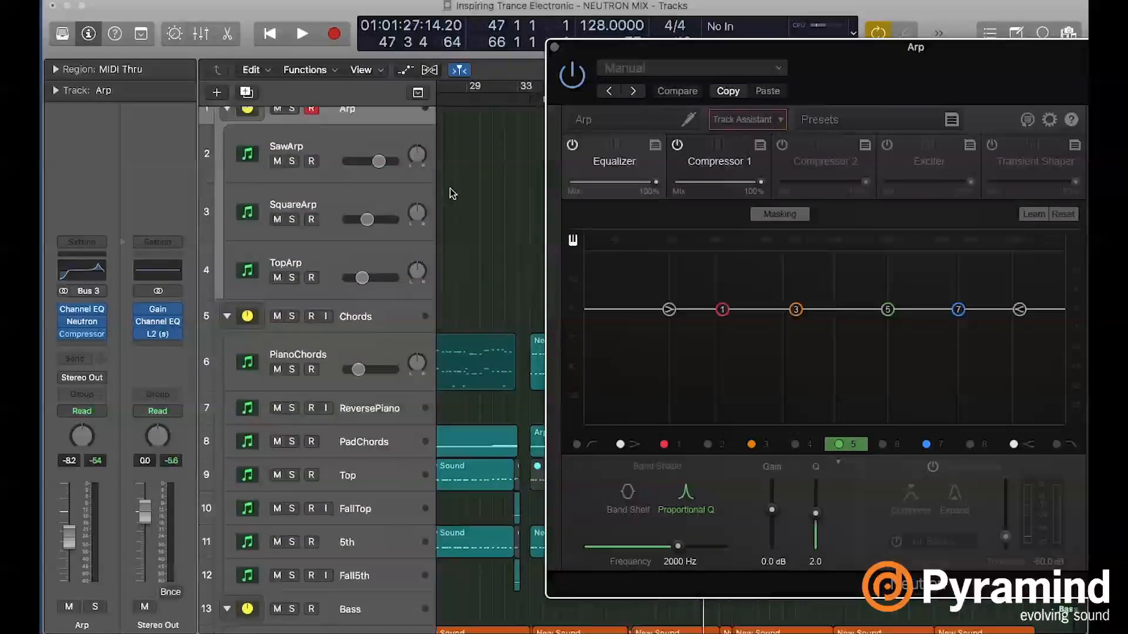
# Inspect the Neutron plug-in on the Chords track and close both open Neutron windows
pyautogui.click(348, 259)
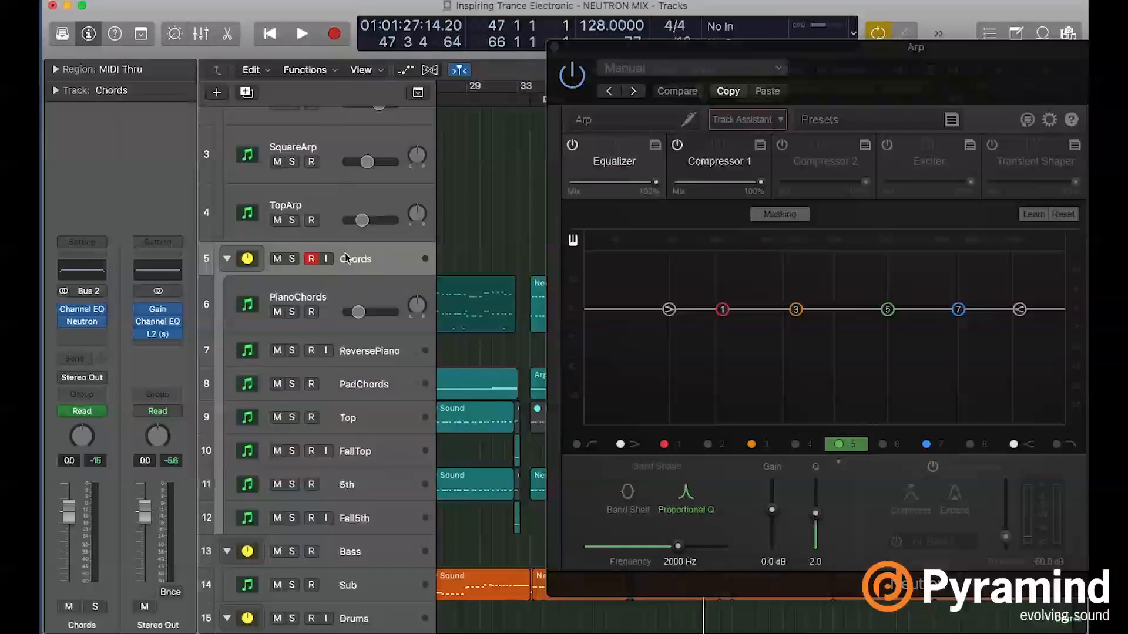
pyautogui.click(87, 320)
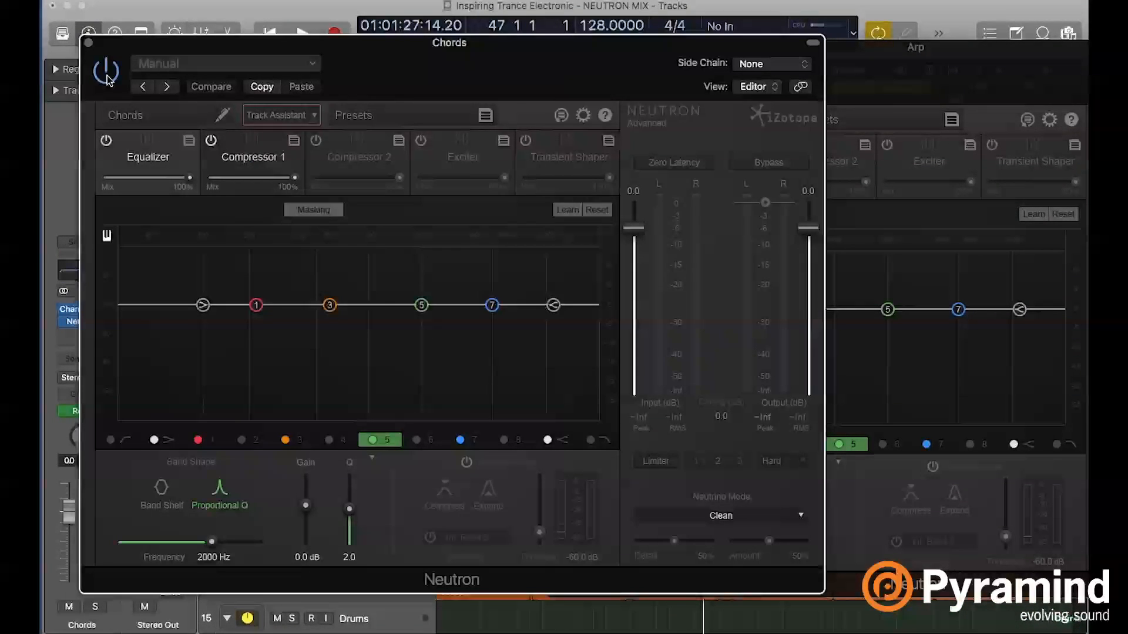
pyautogui.click(89, 43)
pyautogui.click(556, 47)
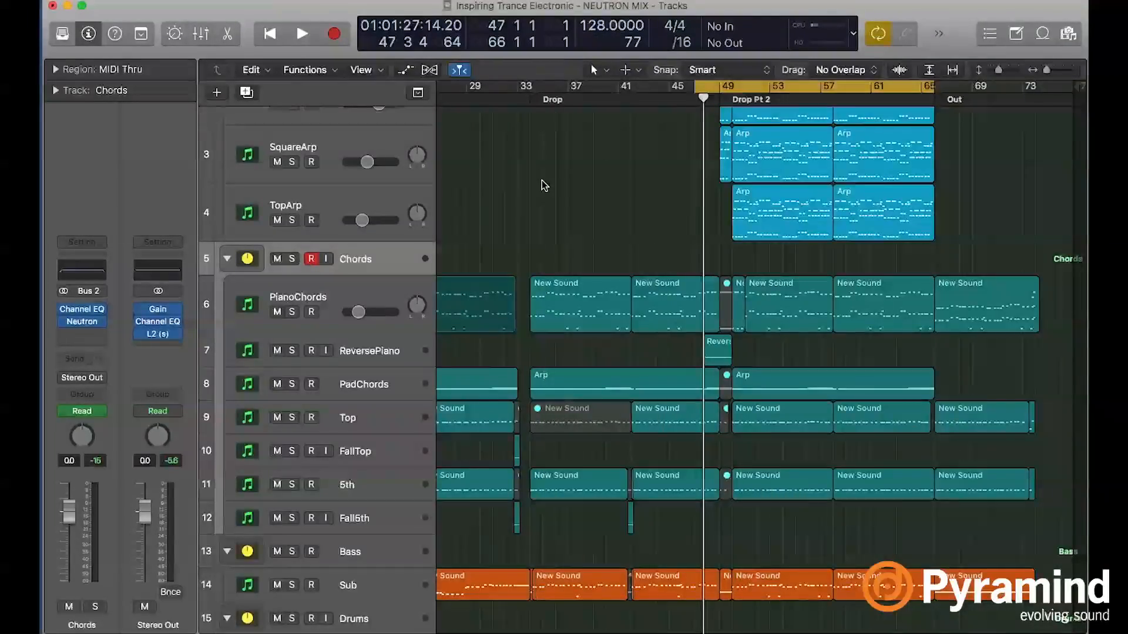
# Select the Arp stack track and play the cycled Drop Pt 2 section with the full mix
pyautogui.scroll(3, 543, 183)
pyautogui.click(352, 147)
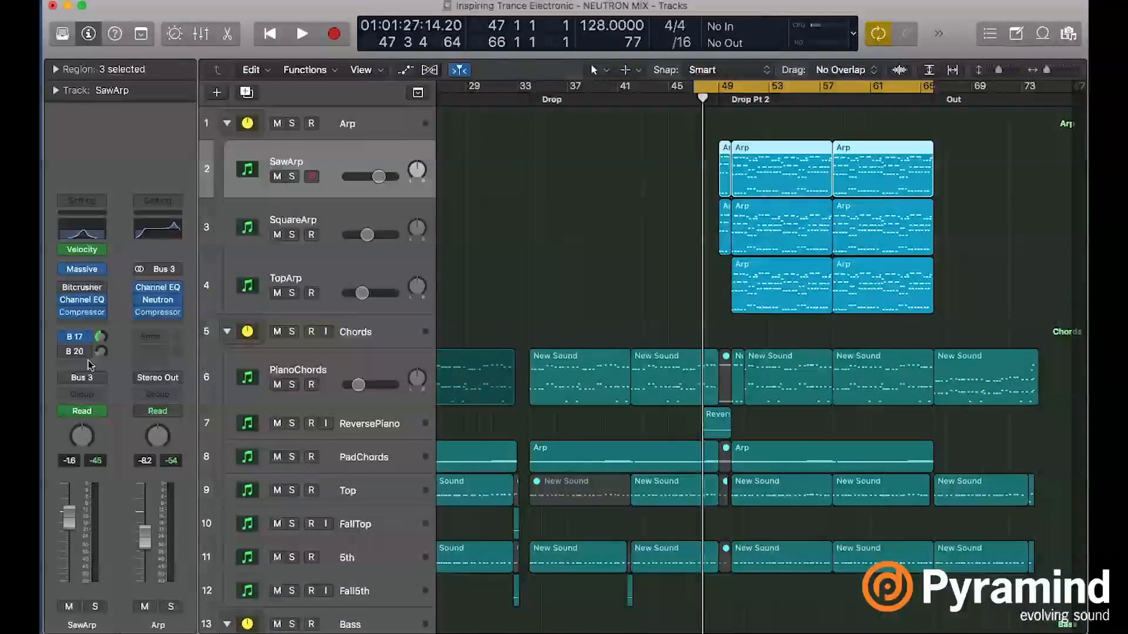
pyautogui.click(362, 129)
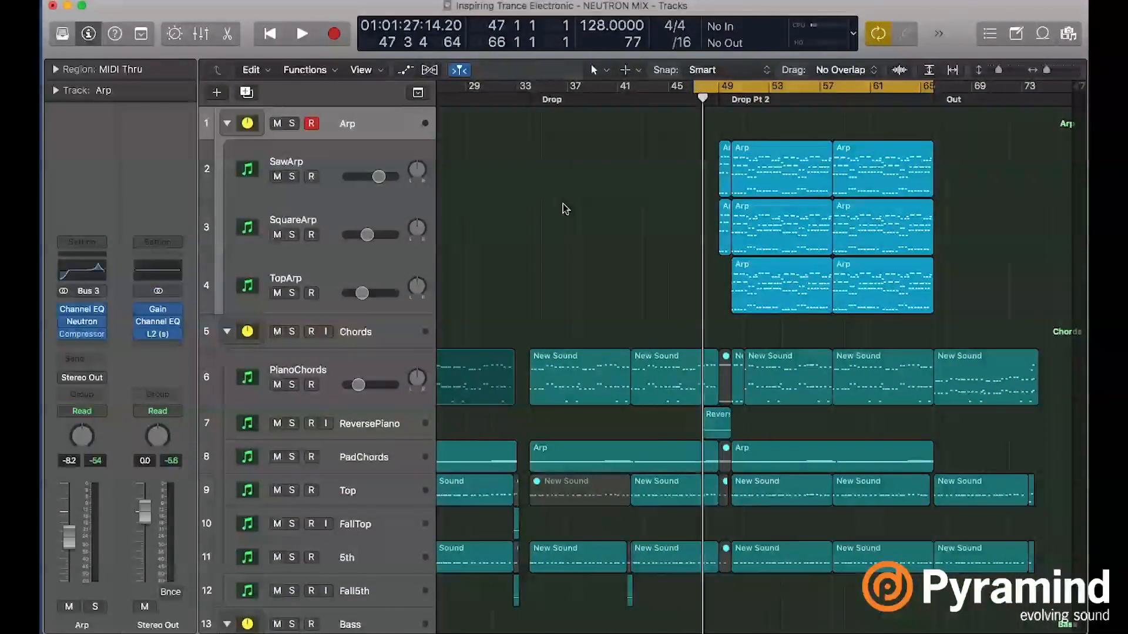
pyautogui.press('space')
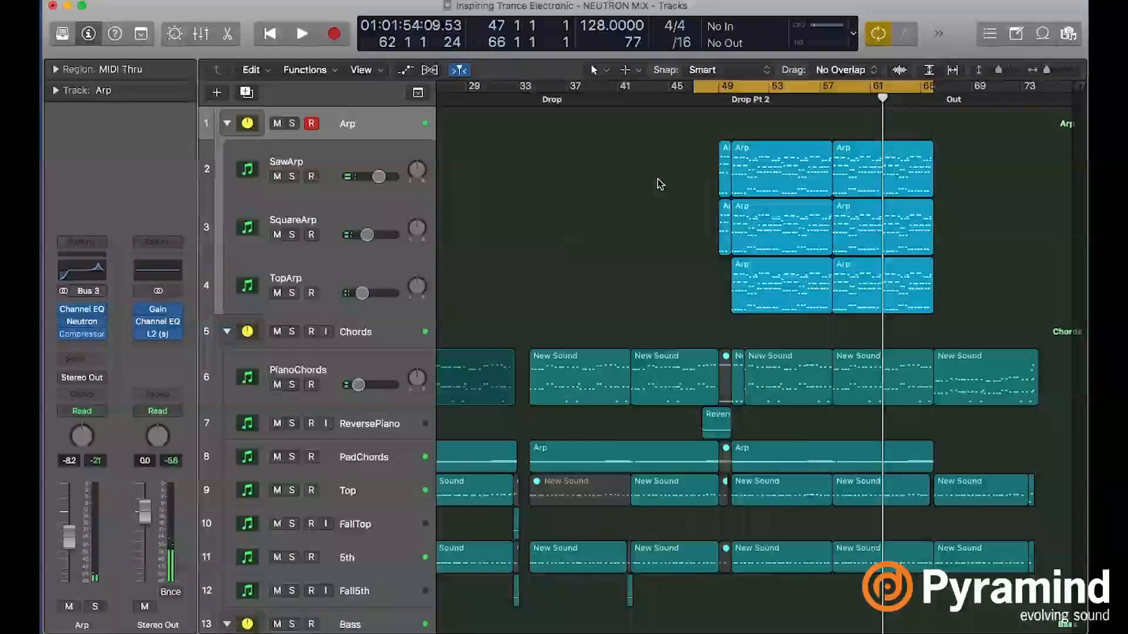
# In the Arp track's Neutron, set the Track Assistant mode to Aggressive and its preset to Broadband Clarity
pyautogui.moveTo(141, 312)
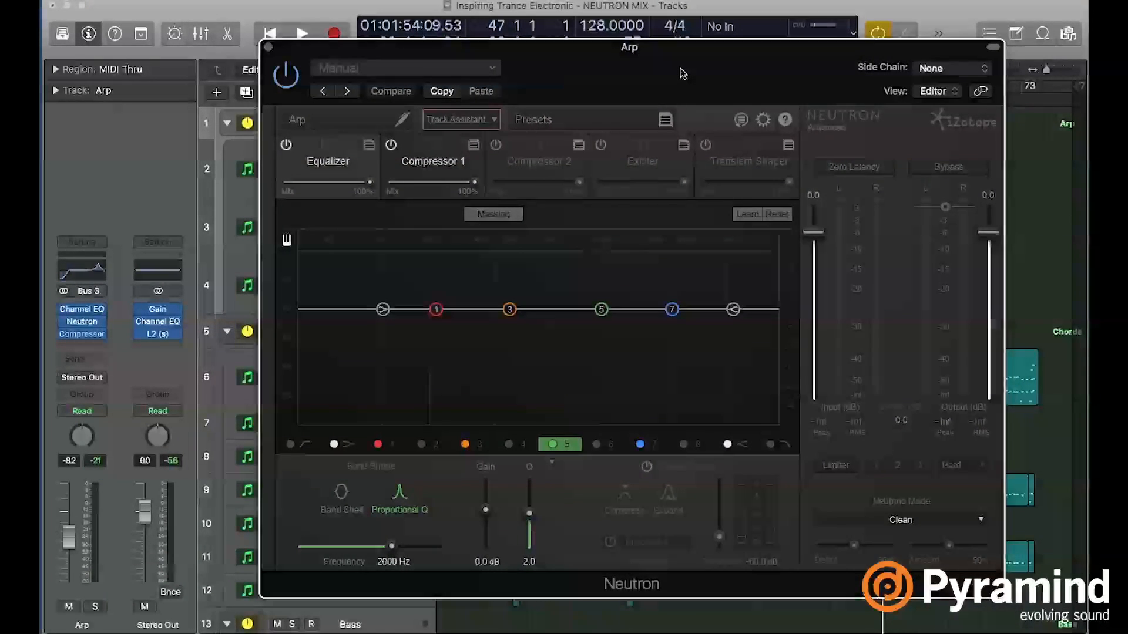
pyautogui.click(495, 119)
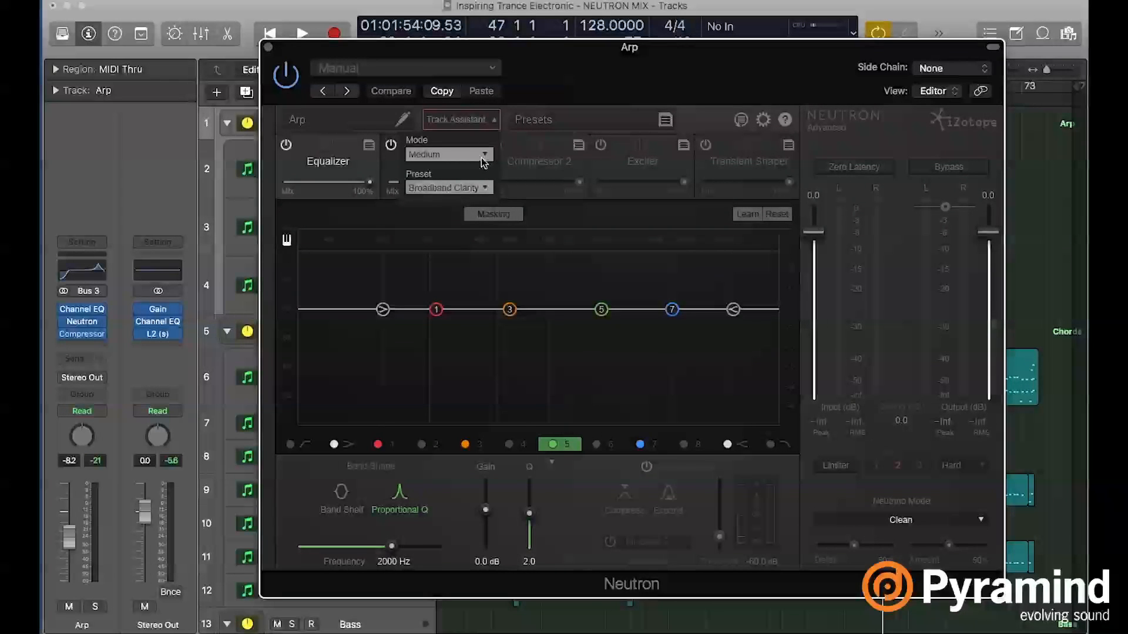
pyautogui.click(482, 156)
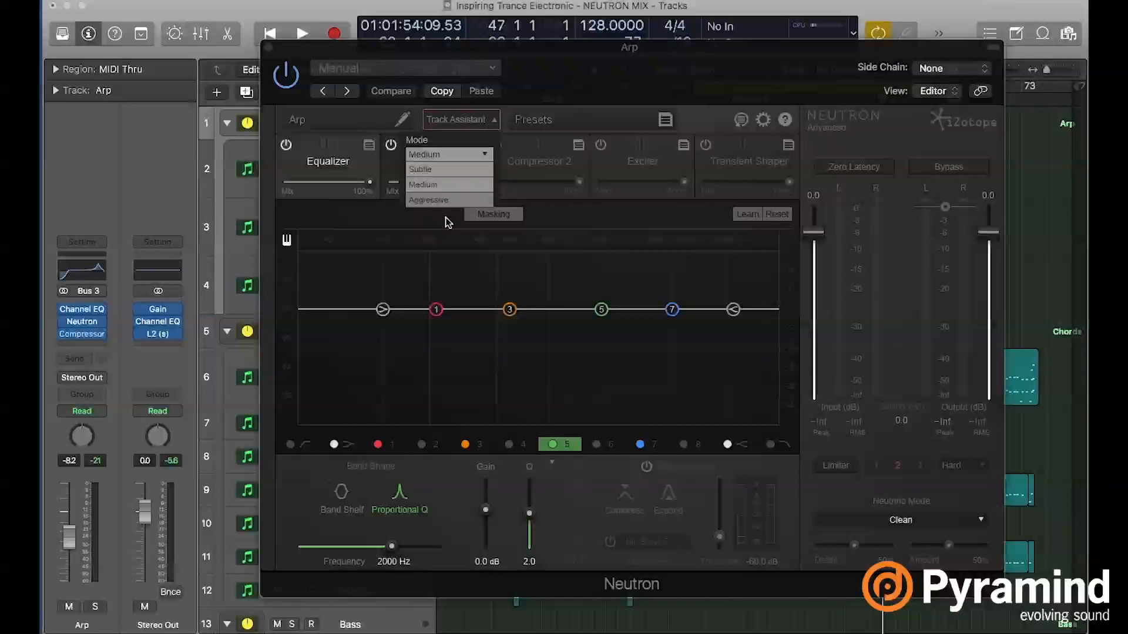
pyautogui.click(433, 200)
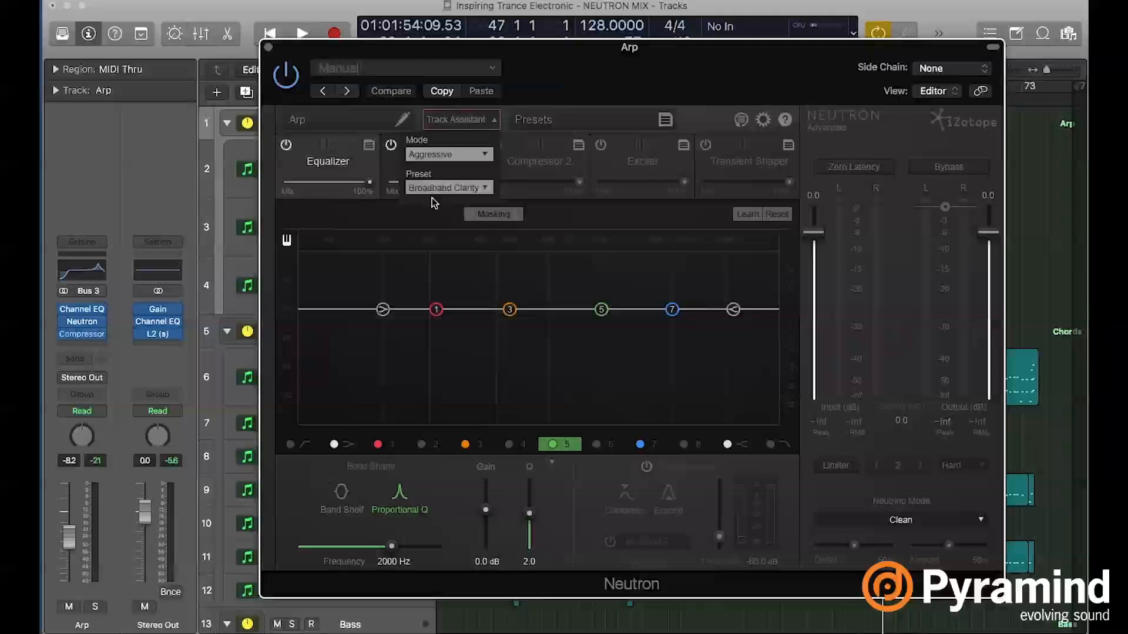
pyautogui.click(445, 187)
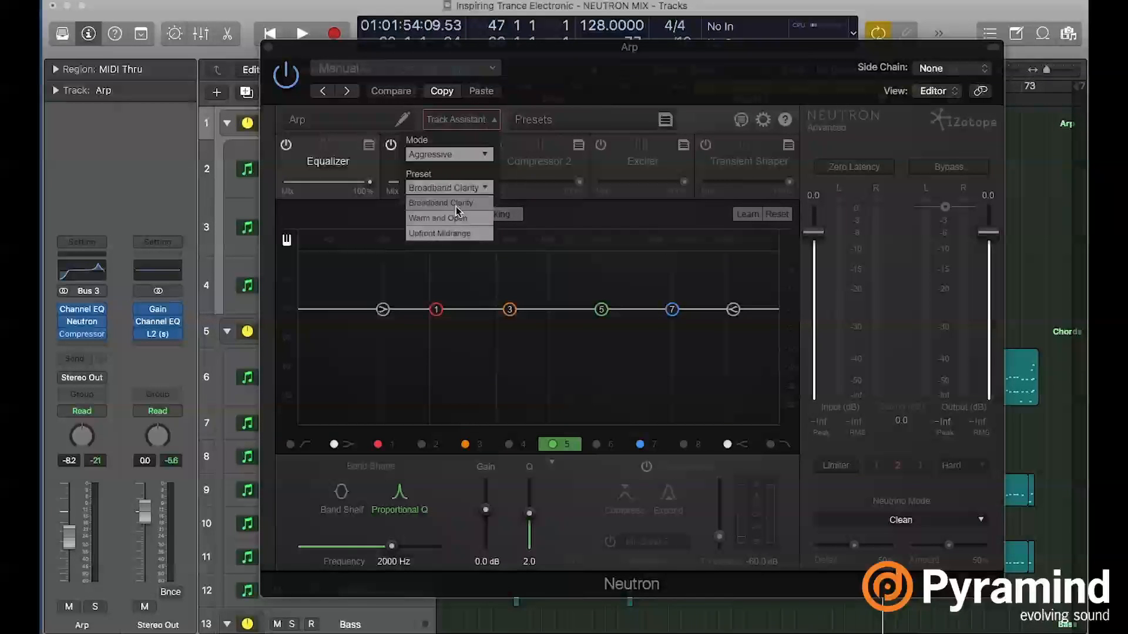
pyautogui.click(459, 204)
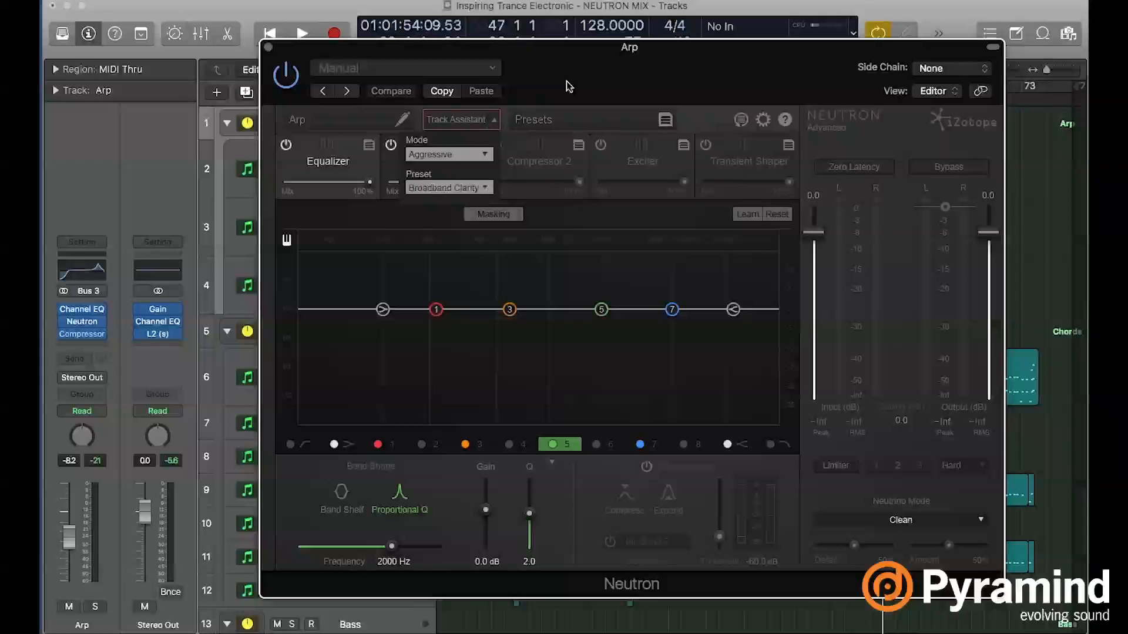
pyautogui.click(497, 122)
# Solo the Arp track and run Neutron's Track Assistant during playback, stopping playback once the analysis has finished
pyautogui.moveTo(540, 91); pyautogui.dragTo(565, 97)
pyautogui.press('s')
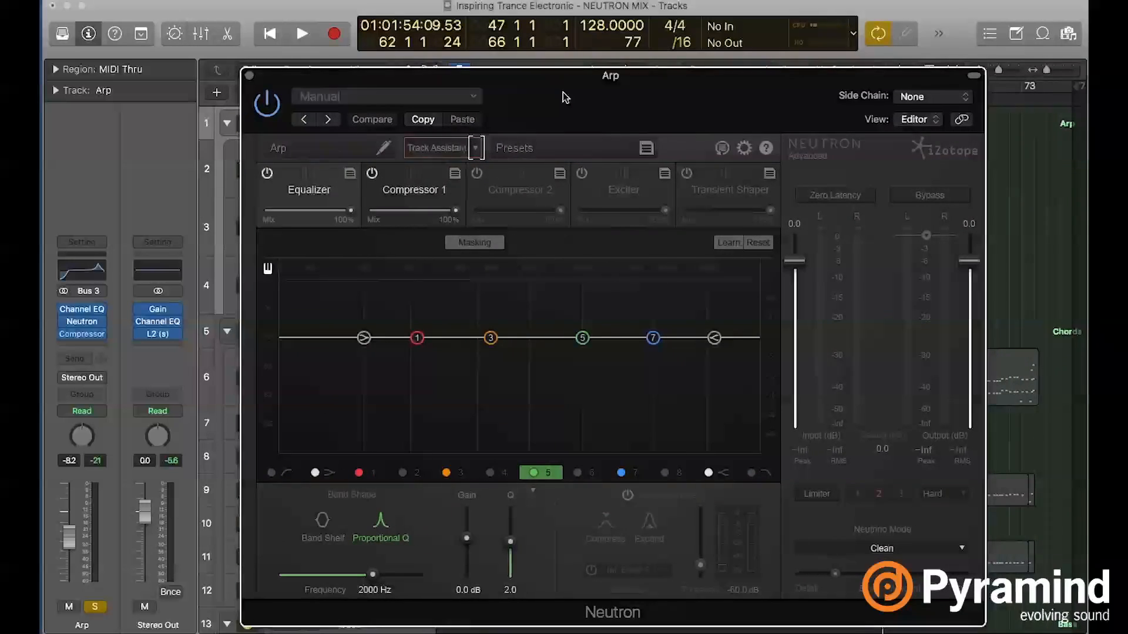
pyautogui.click(476, 149)
pyautogui.moveTo(531, 122); pyautogui.dragTo(579, 301)
pyautogui.press('space')
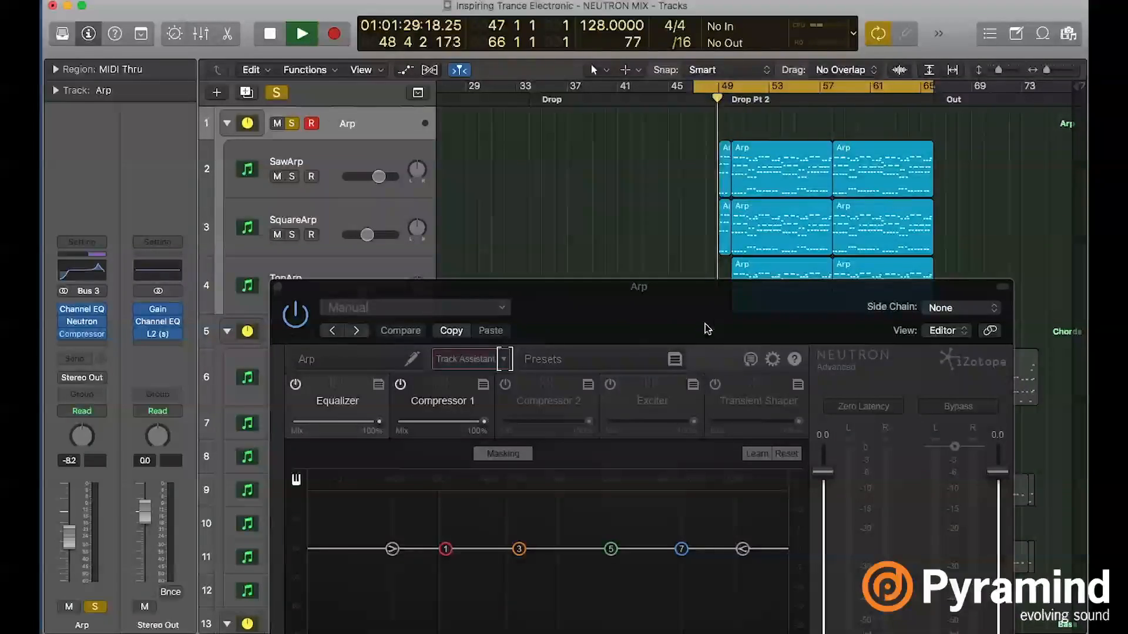
pyautogui.moveTo(707, 327); pyautogui.dragTo(649, 154)
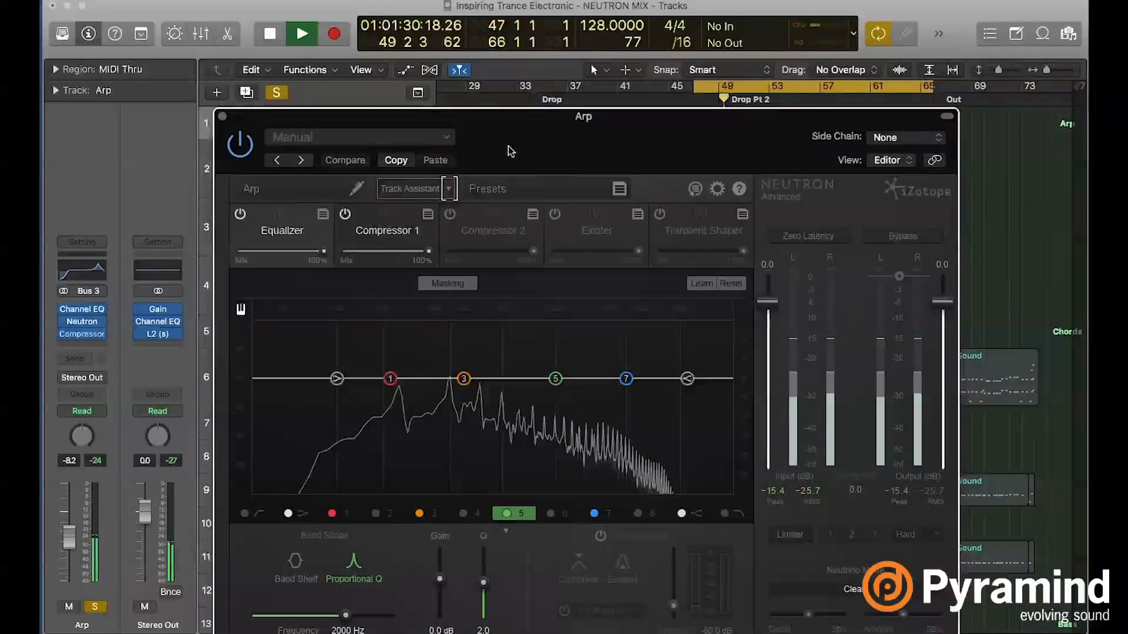
pyautogui.click(409, 188)
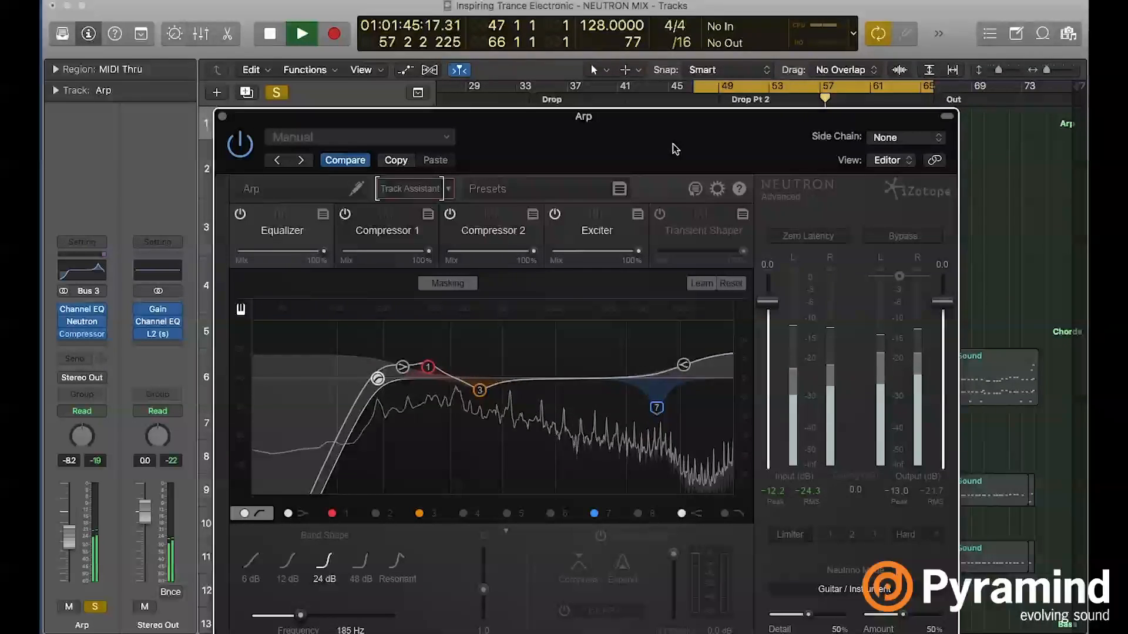
pyautogui.press('space')
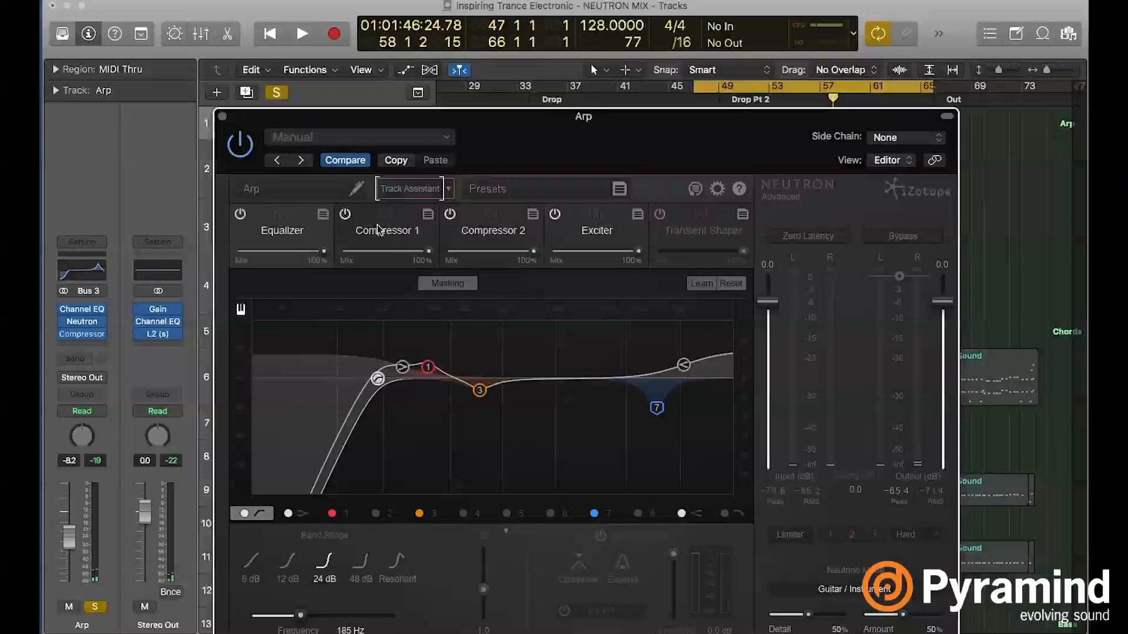
# Examine the Compressor 1, Compressor 2 and Exciter settings in the Arp's Neutron while auditioning the soloed track
pyautogui.click(379, 229)
pyautogui.press('space')
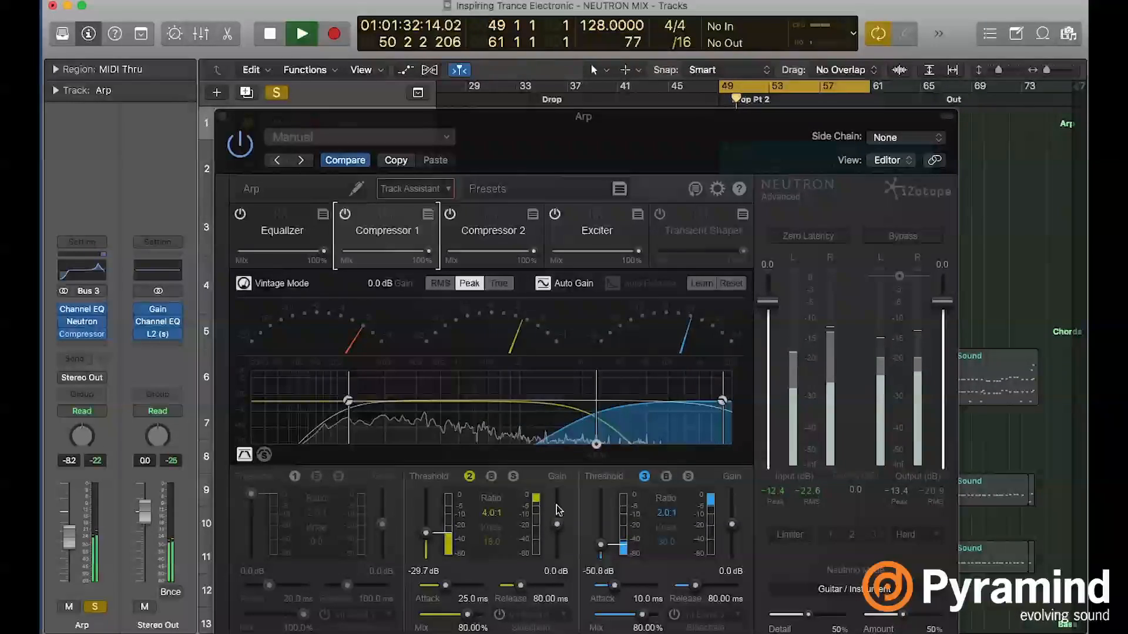
pyautogui.press('space')
pyautogui.click(508, 262)
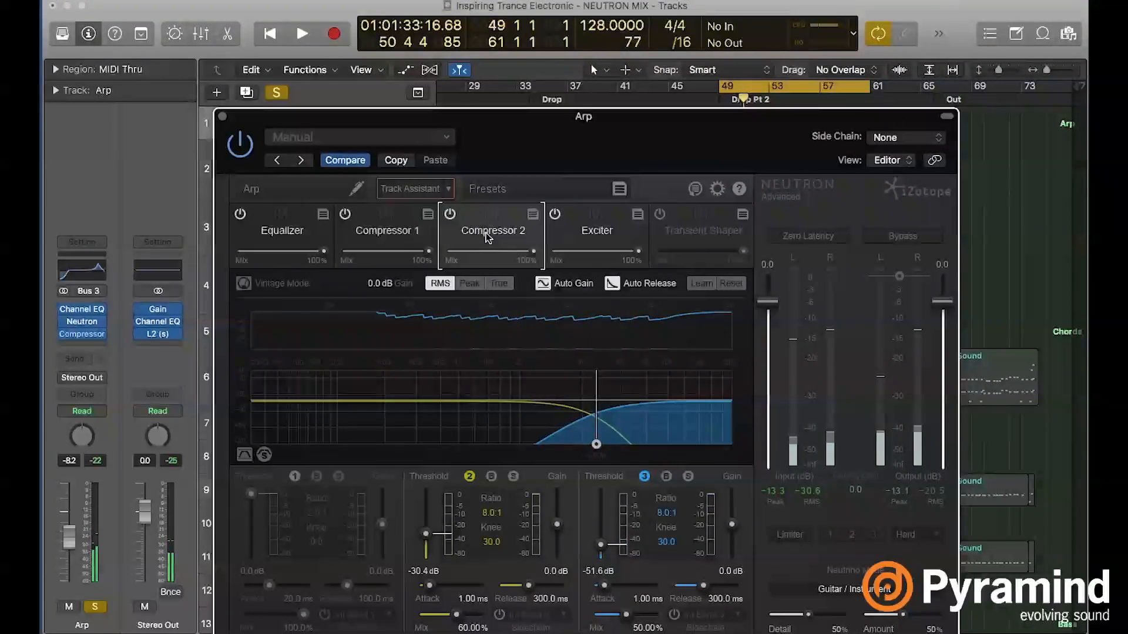
pyautogui.press('space')
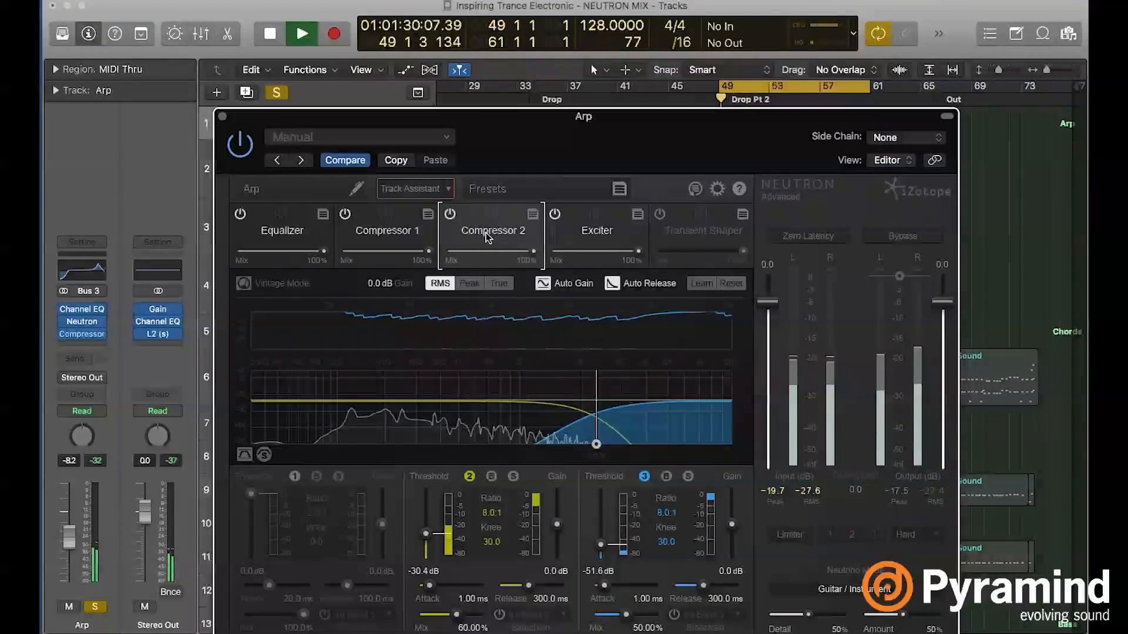
pyautogui.click(580, 240)
pyautogui.press('space')
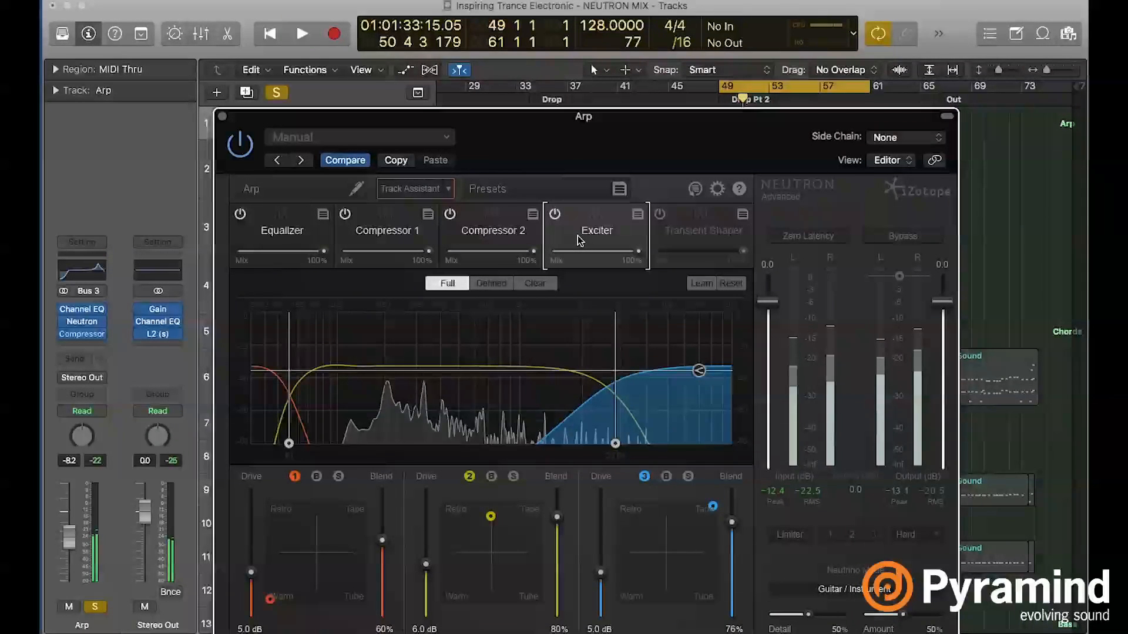
pyautogui.press('space')
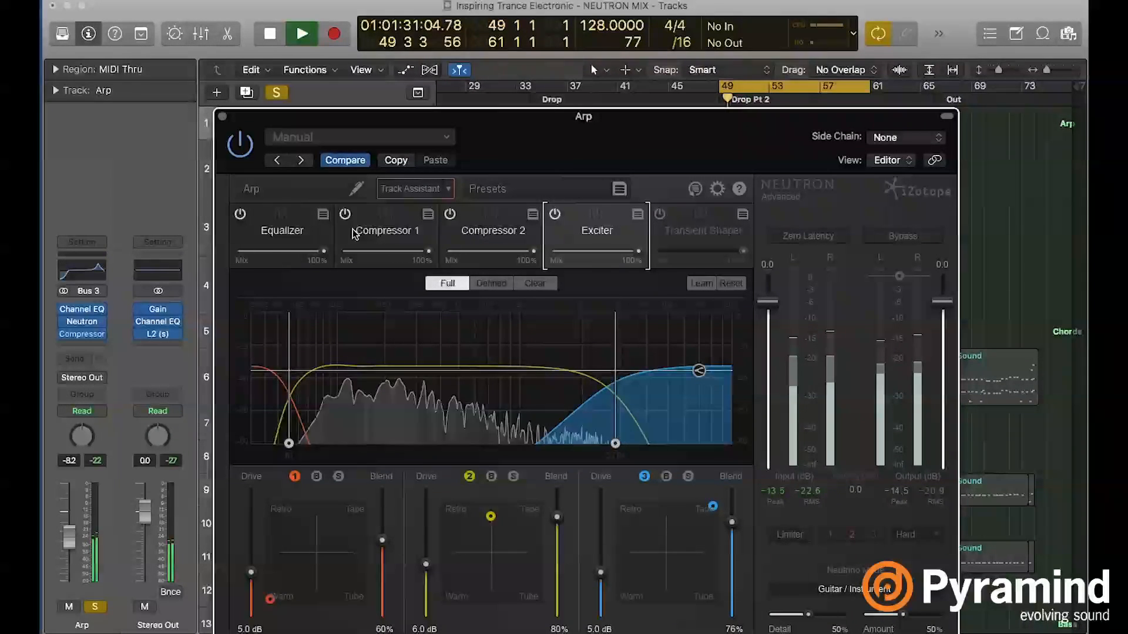
# Audition the Arp with Neutron's Equalizer curve shown, then close the plug-in window and stop playback
pyautogui.click(266, 235)
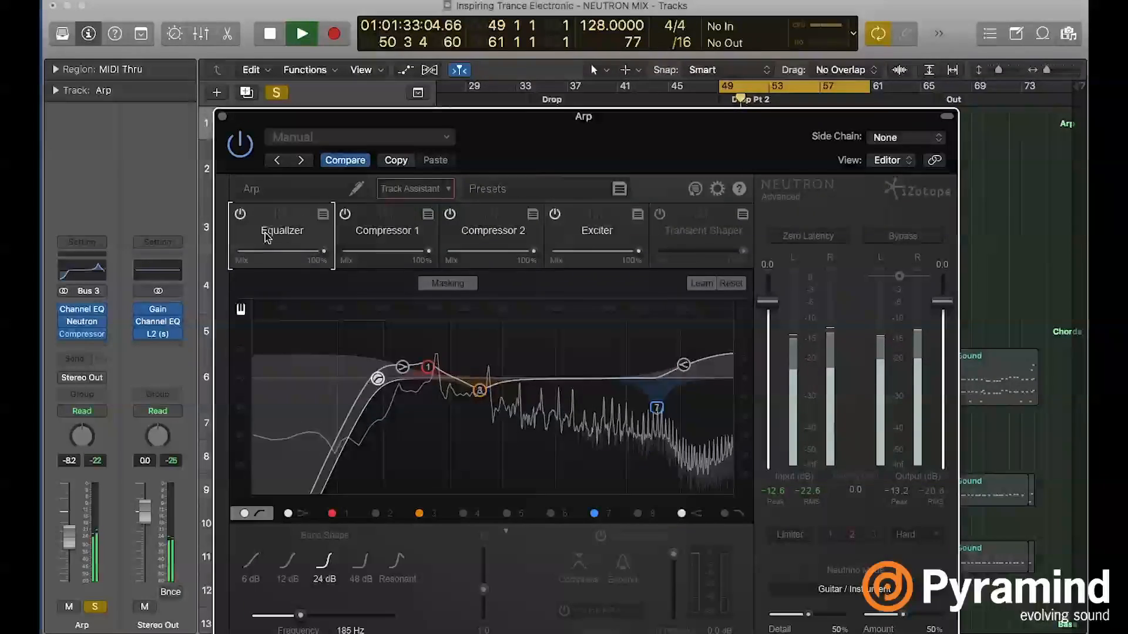
pyautogui.press('space')
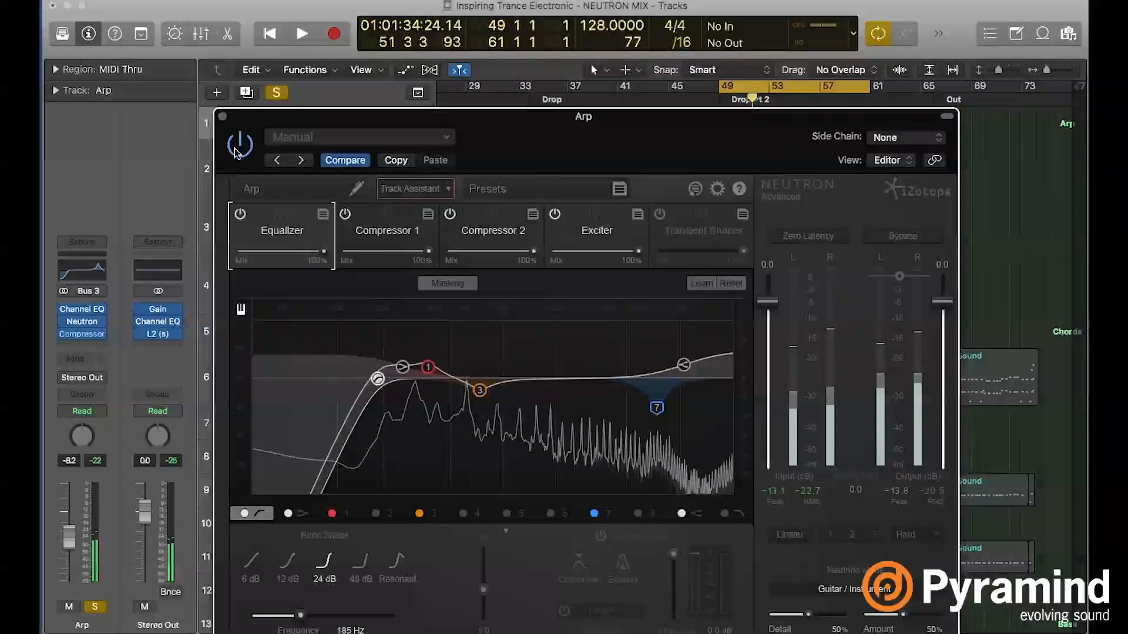
pyautogui.press('space')
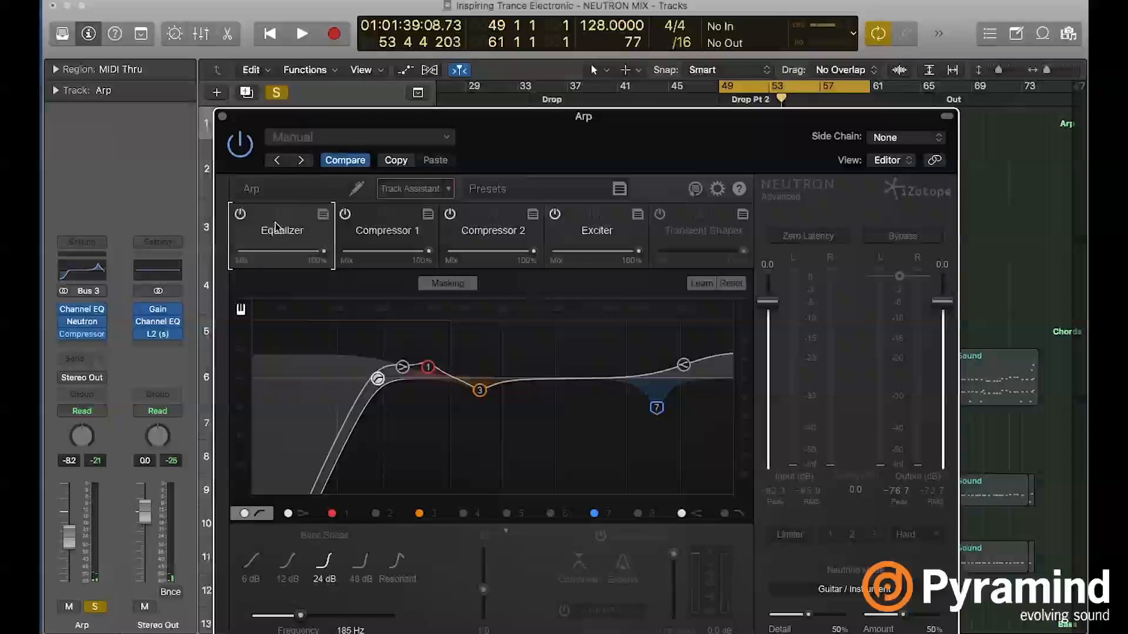
pyautogui.press('space')
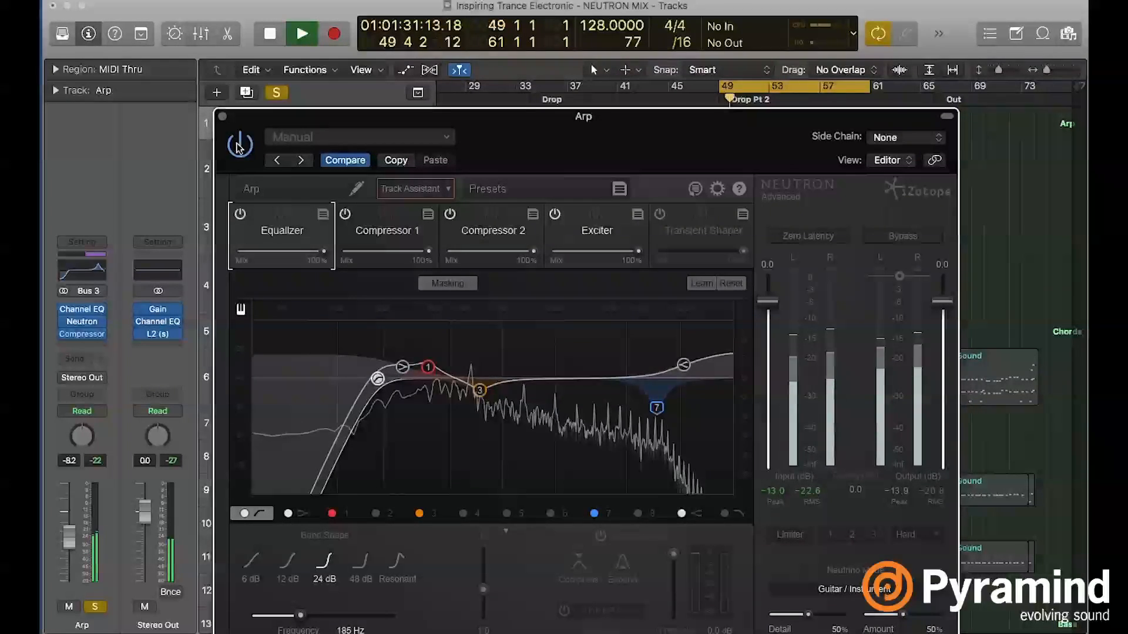
pyautogui.click(223, 116)
pyautogui.press('space')
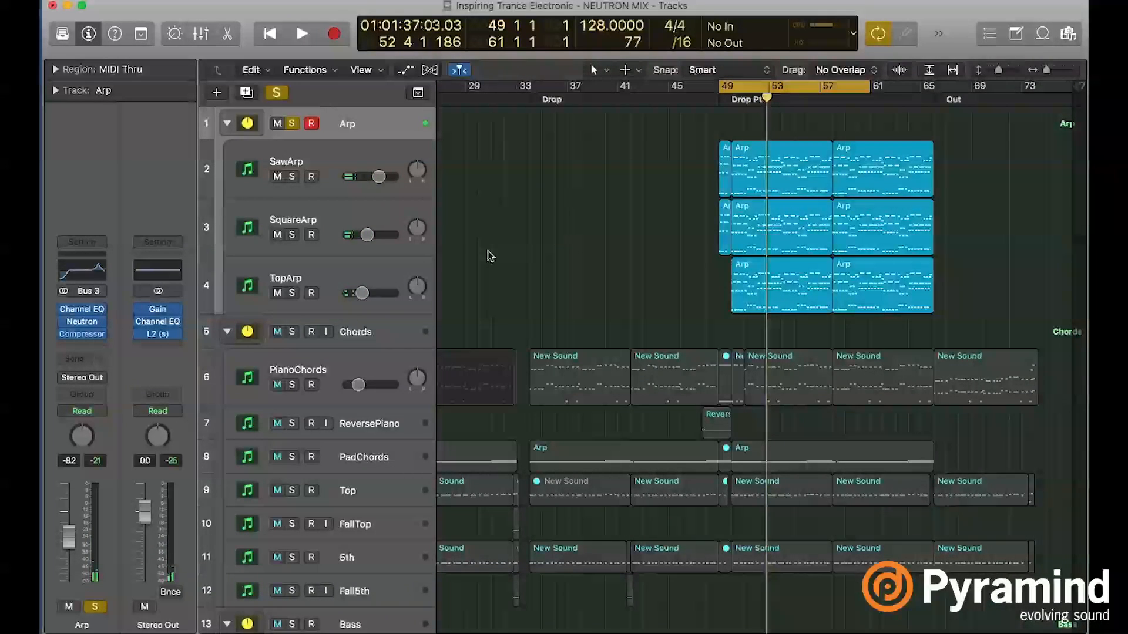
# Unsolo the Arp track and audition its Neutron processing in the full mix, closing the plug-in window at the end
pyautogui.press('space')
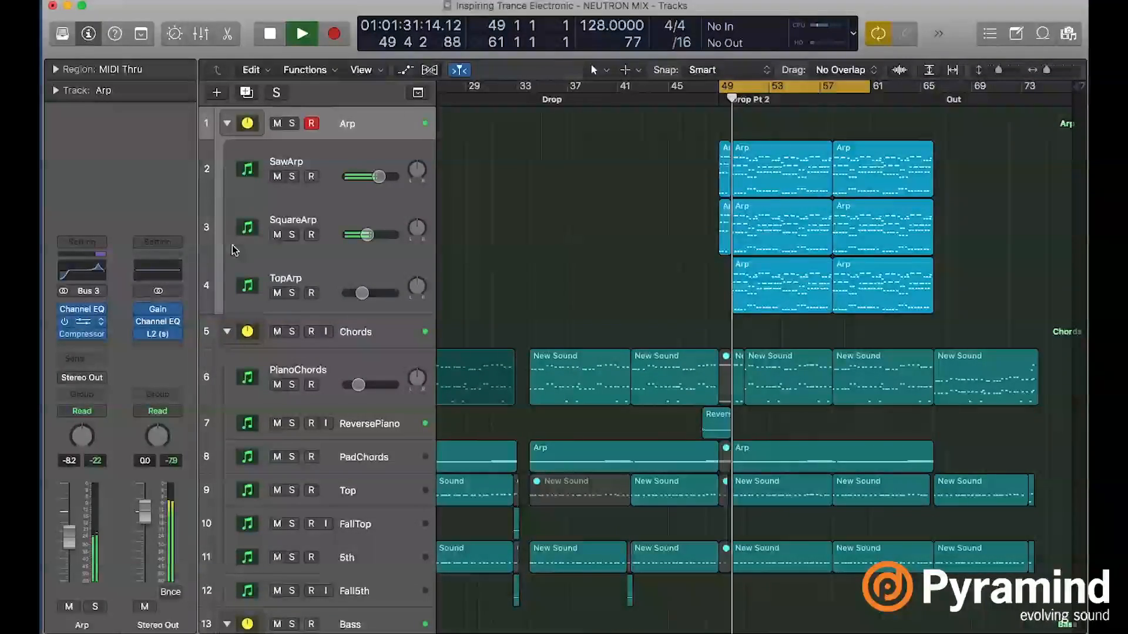
pyautogui.press('v')
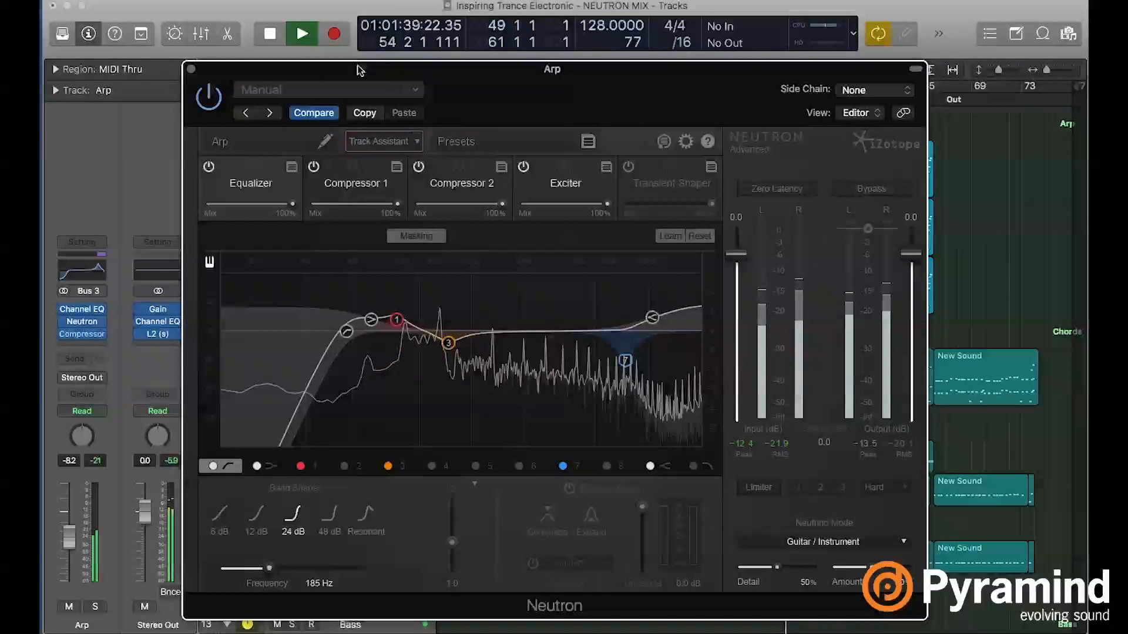
pyautogui.press('space')
pyautogui.click(190, 73)
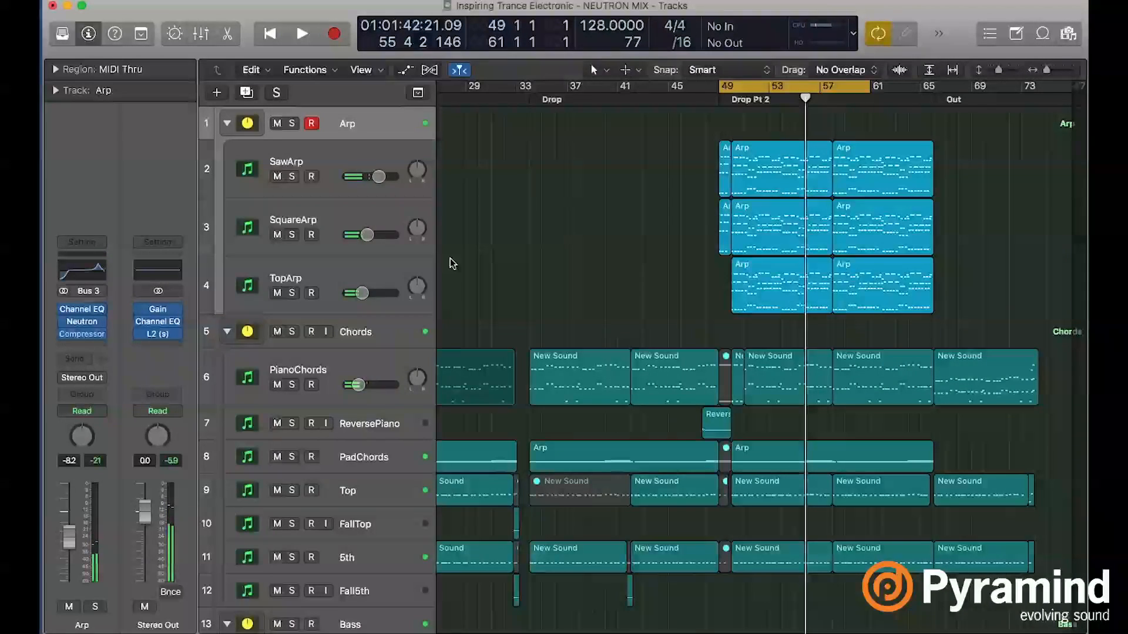
# Solo the Chords track and show its Neutron plug-in while the Drop Pt 2 section plays
pyautogui.click(364, 338)
pyautogui.press('s')
pyautogui.press('space')
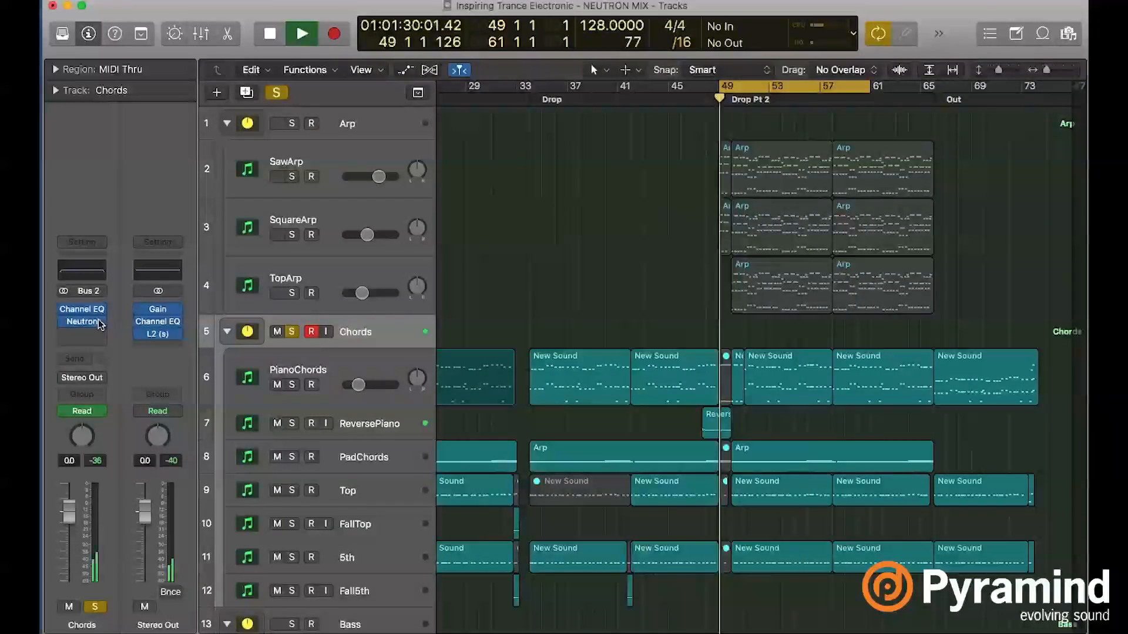
pyautogui.press('v')
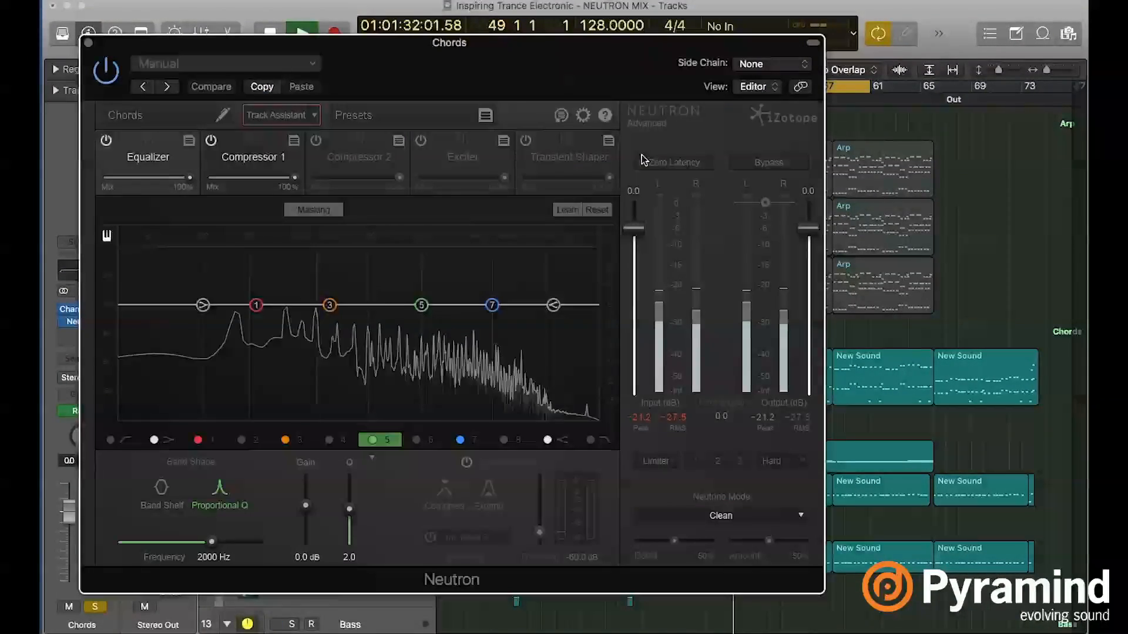
# Set the Chords track's Track Assistant mode to Aggressive and restart playback for analysis
pyautogui.click(315, 115)
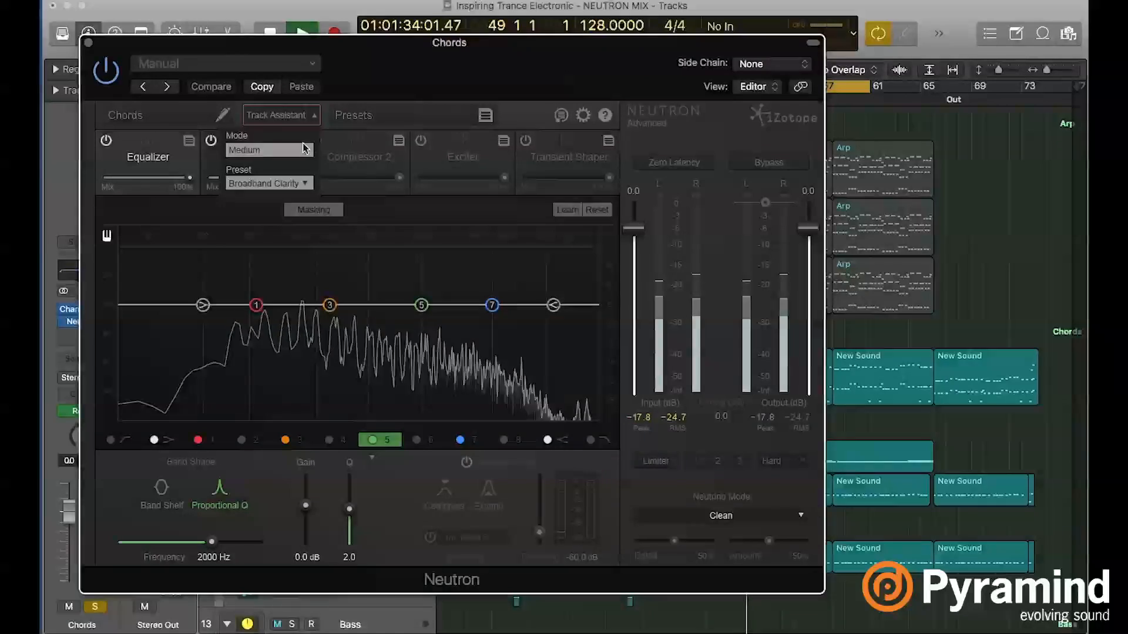
pyautogui.click(269, 150)
pyautogui.click(259, 163)
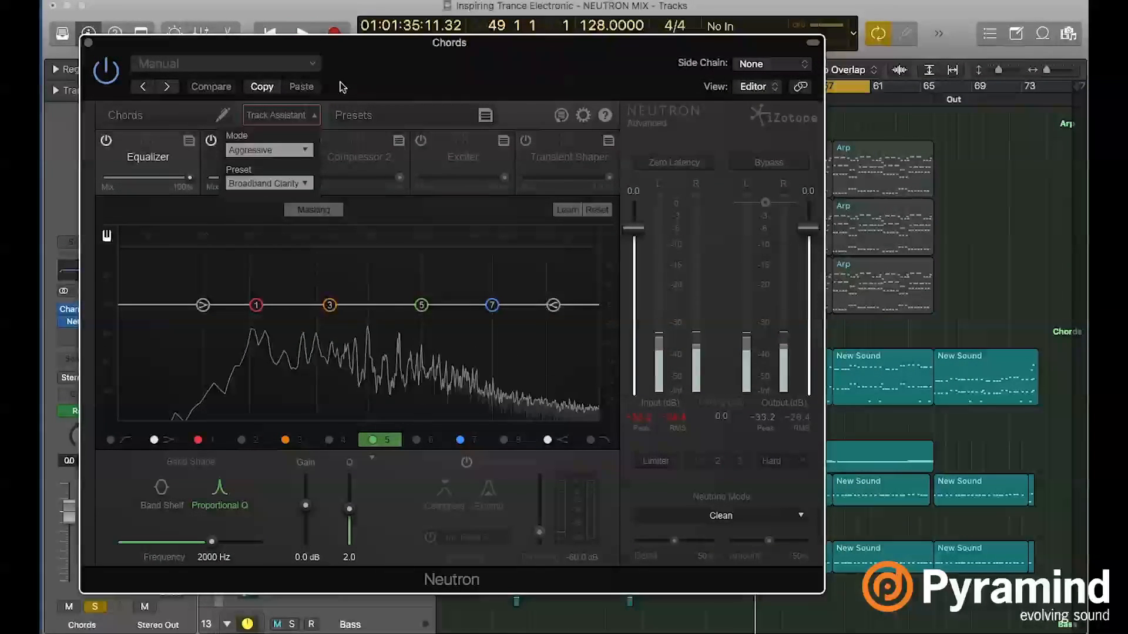
pyautogui.click(316, 115)
pyautogui.press('space')
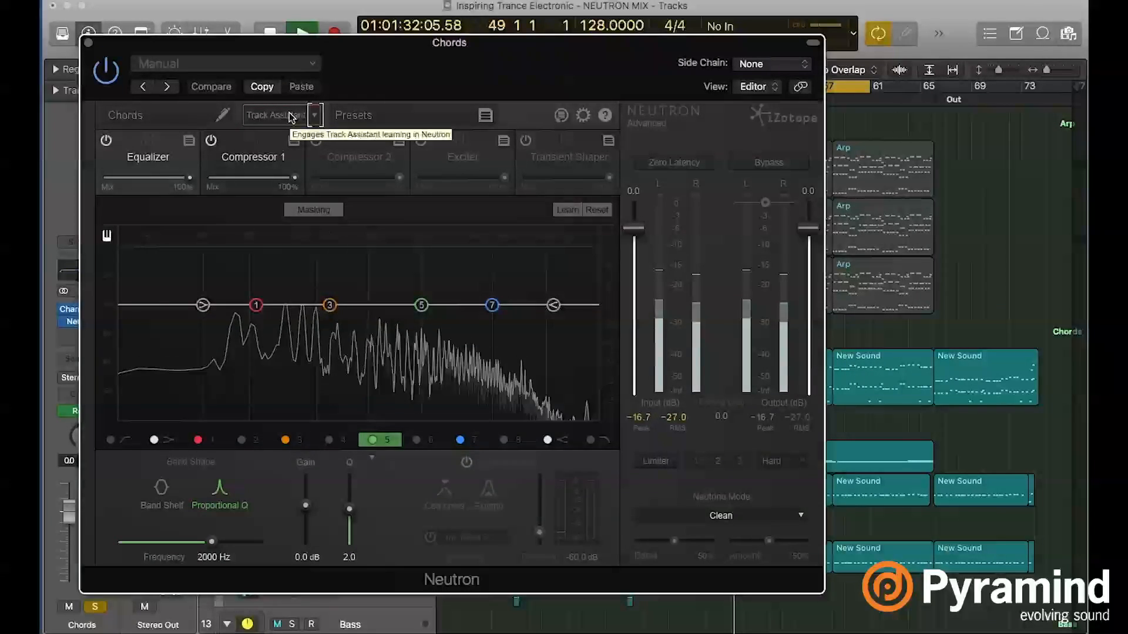
# Run Track Assistant on the Chords track and review its Compressor 1, Compressor 2, Exciter and Equalizer modules
pyautogui.click(277, 115)
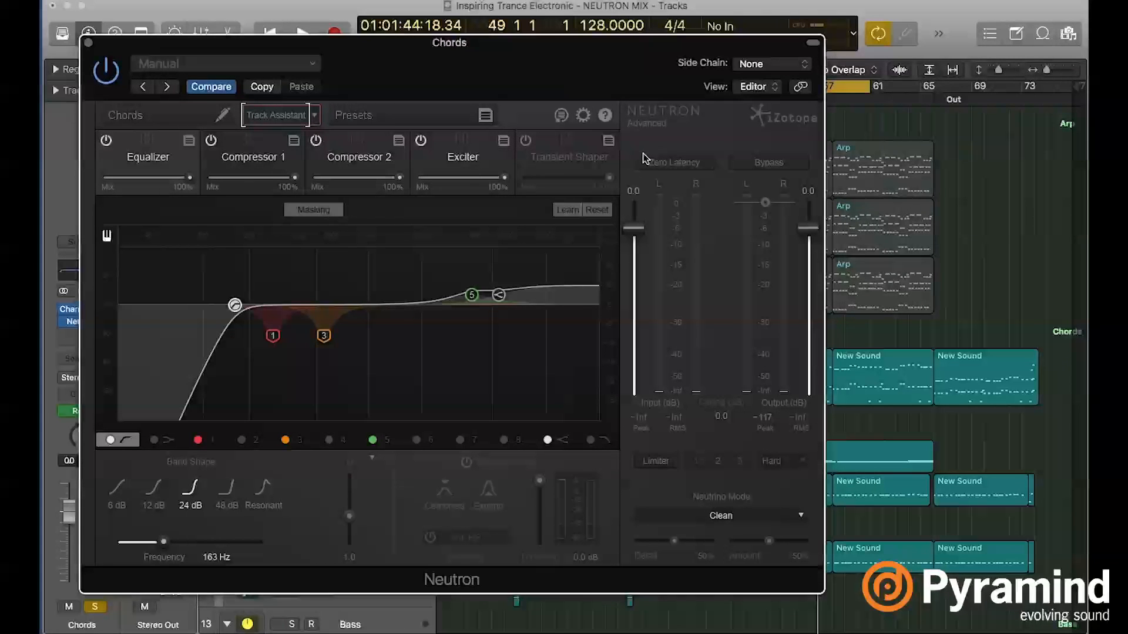
pyautogui.click(360, 148)
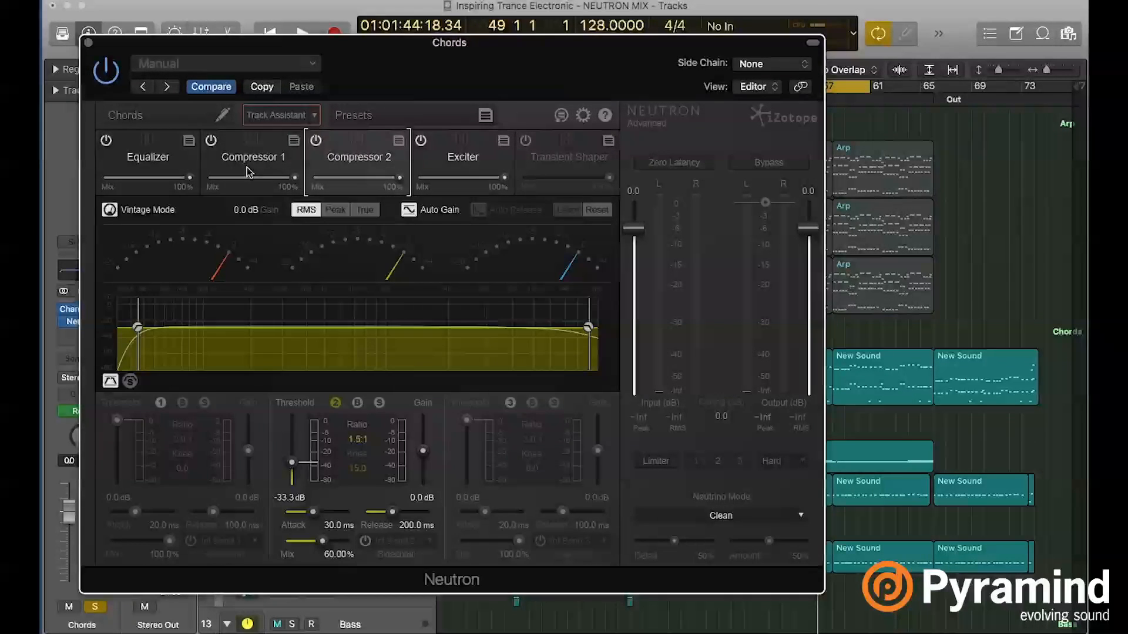
pyautogui.click(252, 174)
pyautogui.click(148, 157)
pyautogui.click(252, 174)
pyautogui.click(356, 165)
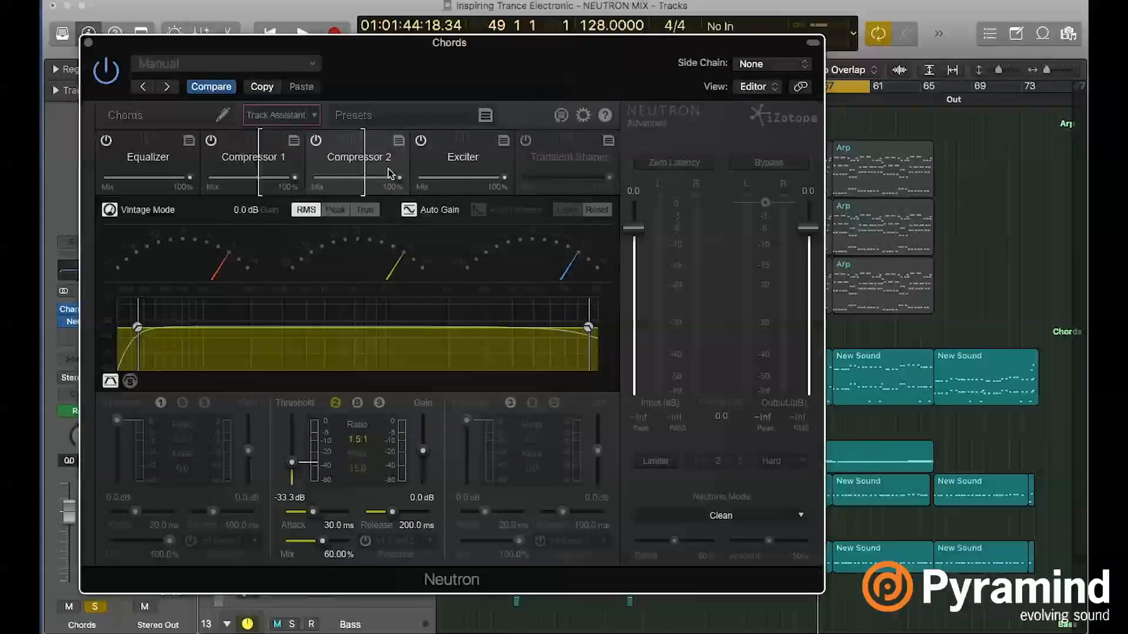
pyautogui.click(473, 164)
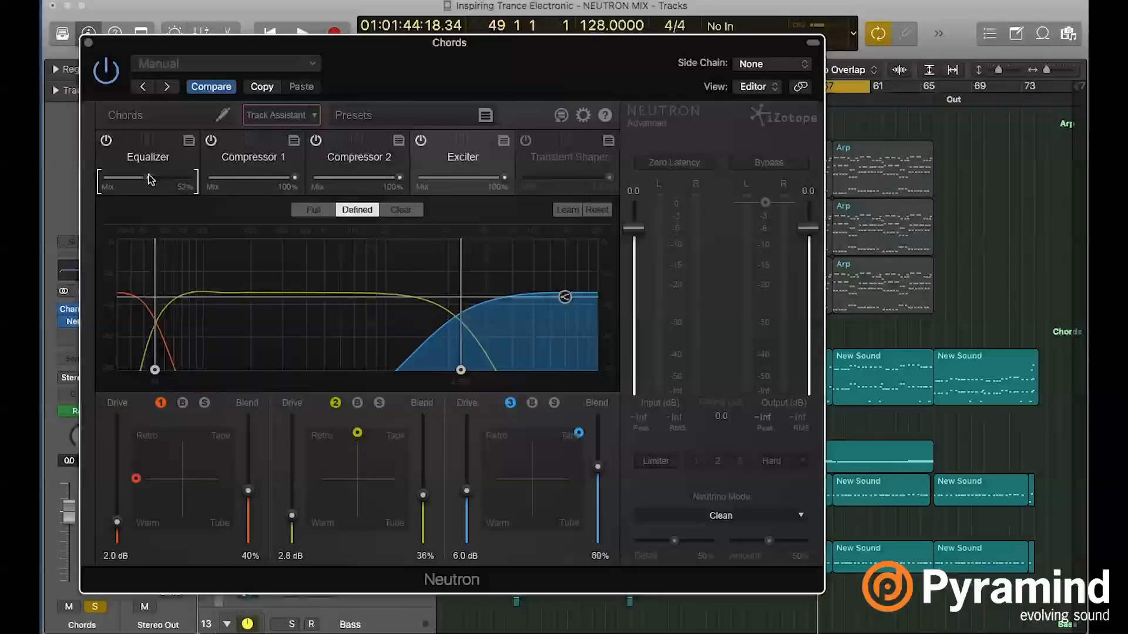
pyautogui.click(191, 156)
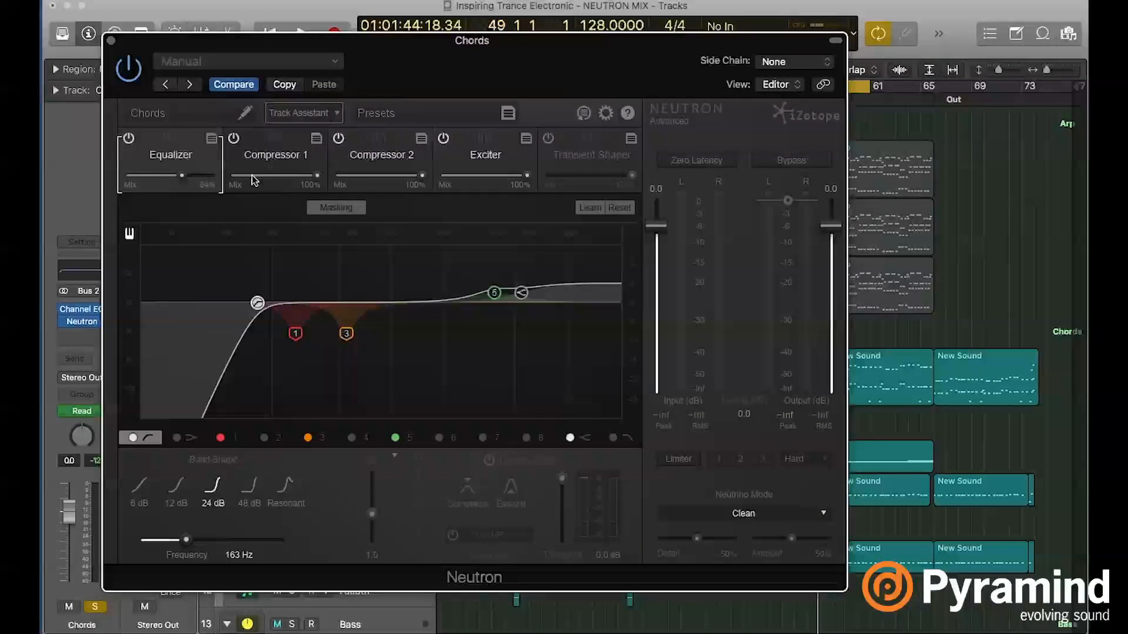
# Audition the soloed Chords with Neutron's Equalizer curve shown and reposition the plug-in window
pyautogui.press('space')
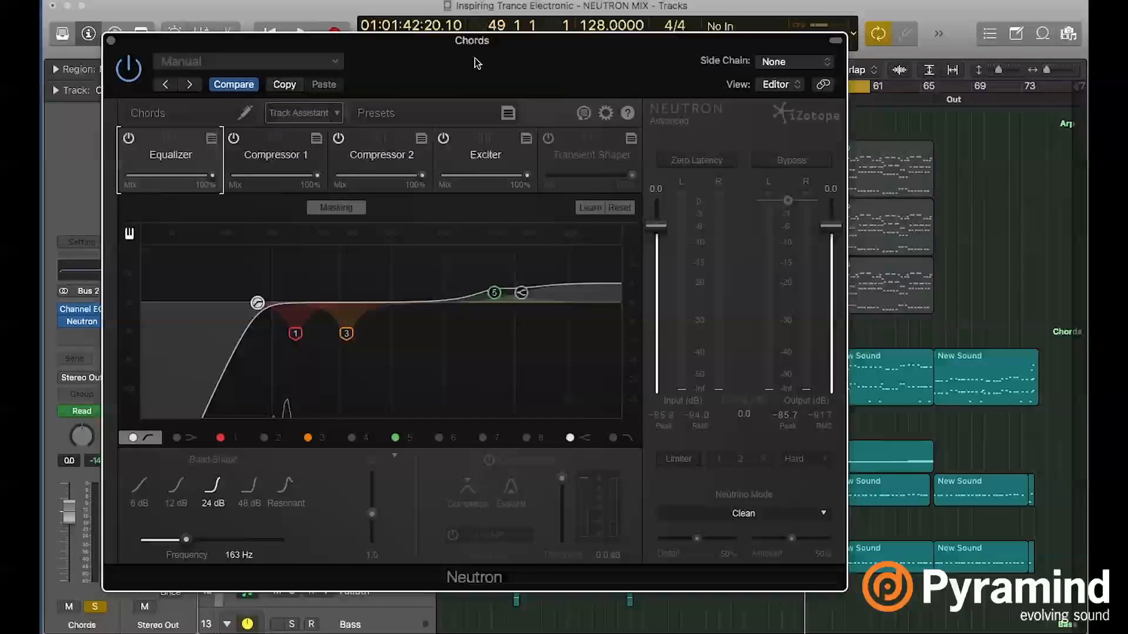
pyautogui.moveTo(477, 63); pyautogui.dragTo(497, 114)
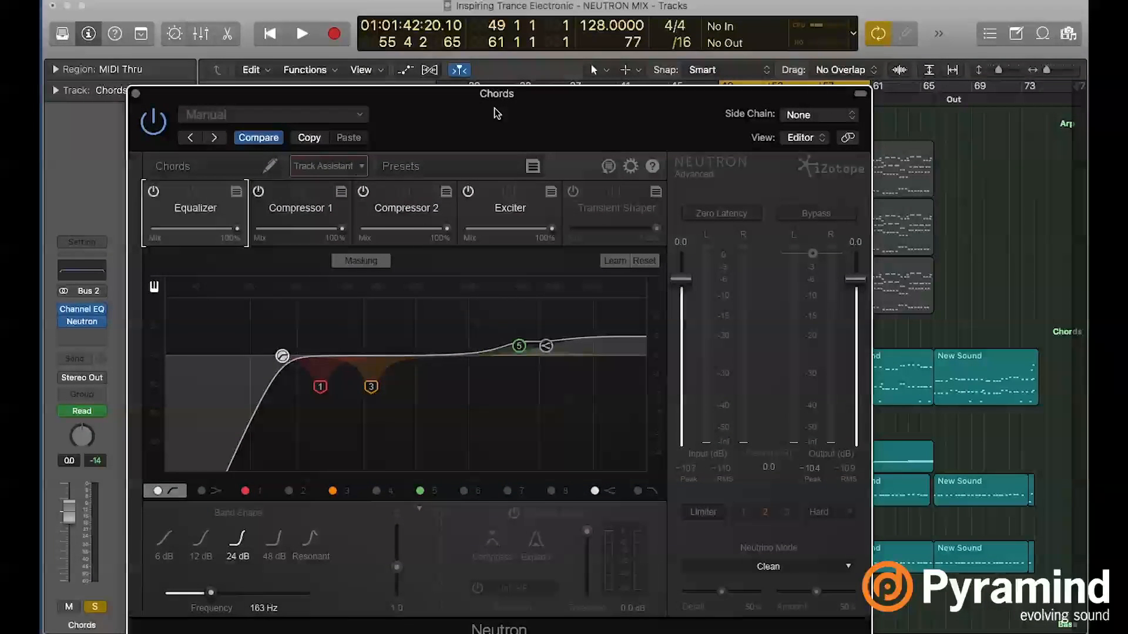
pyautogui.moveTo(497, 113); pyautogui.dragTo(502, 79)
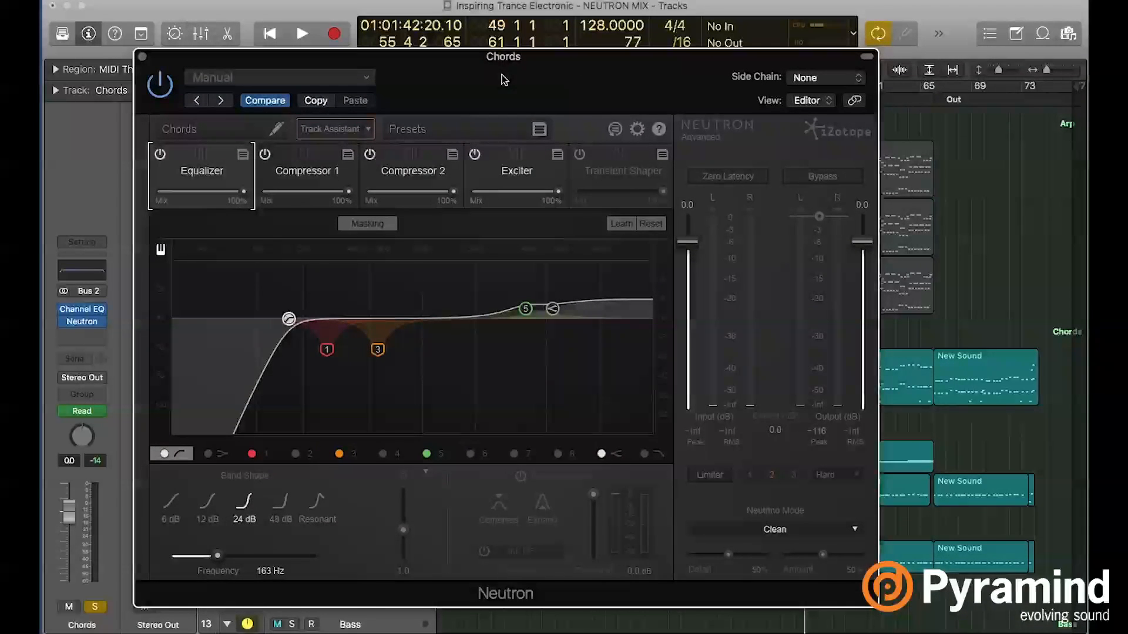
# Boost Chords Equalizer band 3 to 11.6 dB during playback to hear its range, then cut it to -9.6 dB at 548 Hz
pyautogui.click(377, 350)
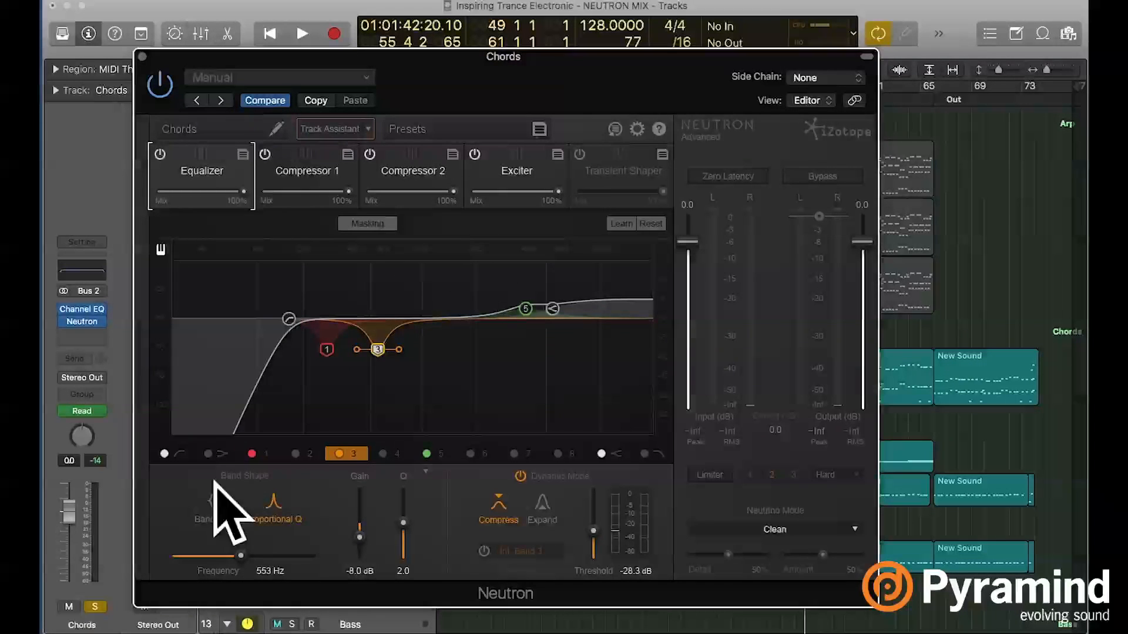
pyautogui.press('space')
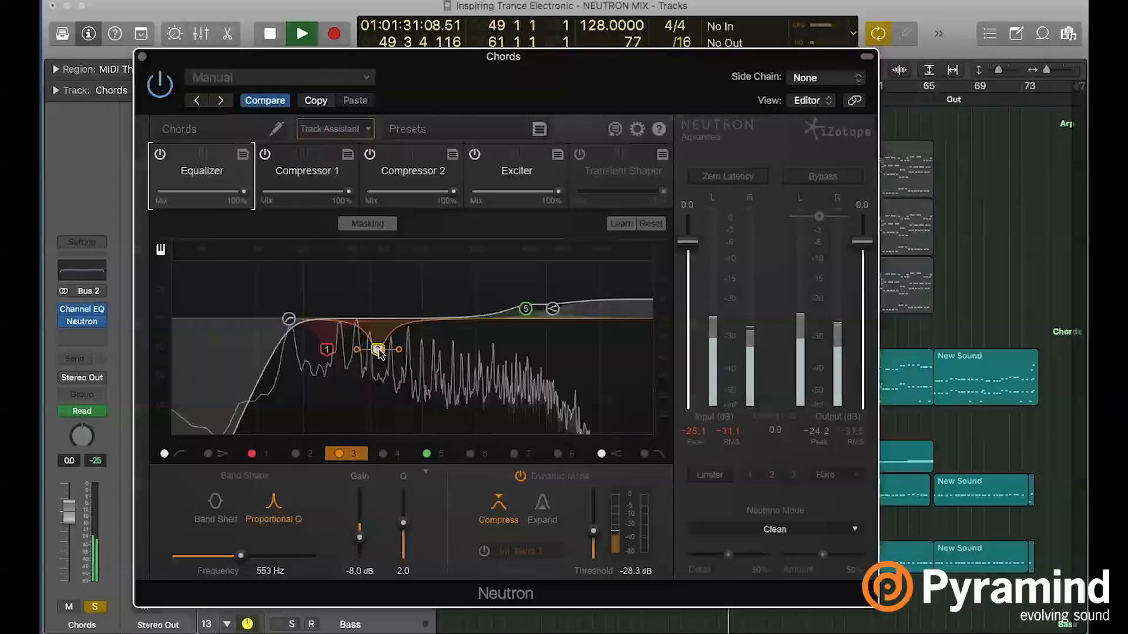
pyautogui.moveTo(378, 350); pyautogui.dragTo(377, 274)
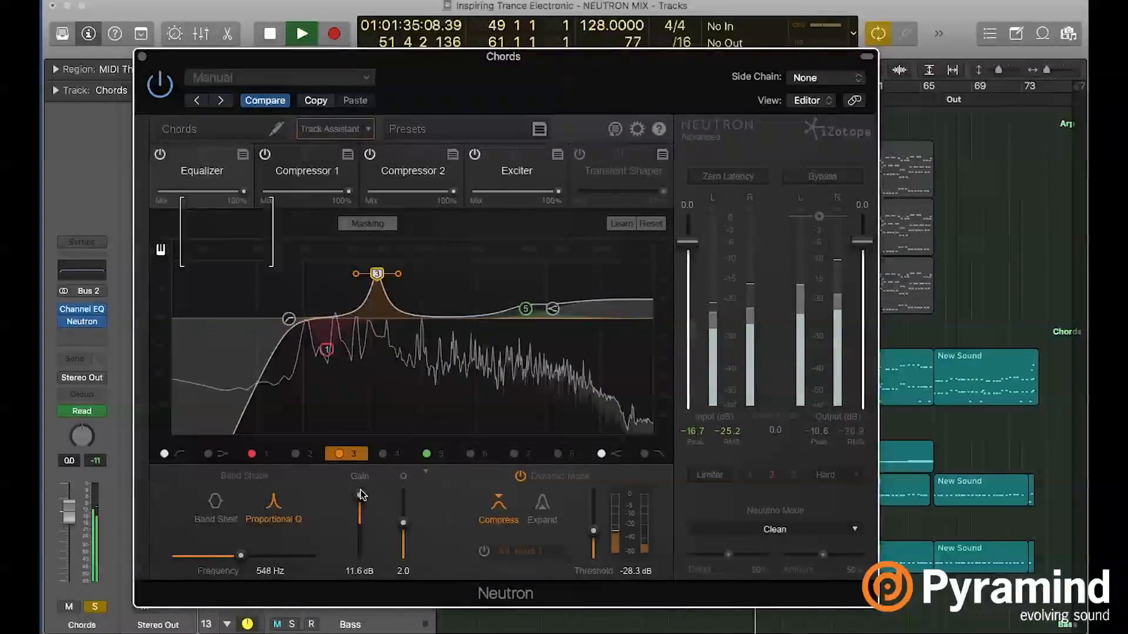
pyautogui.moveTo(360, 495); pyautogui.dragTo(360, 538)
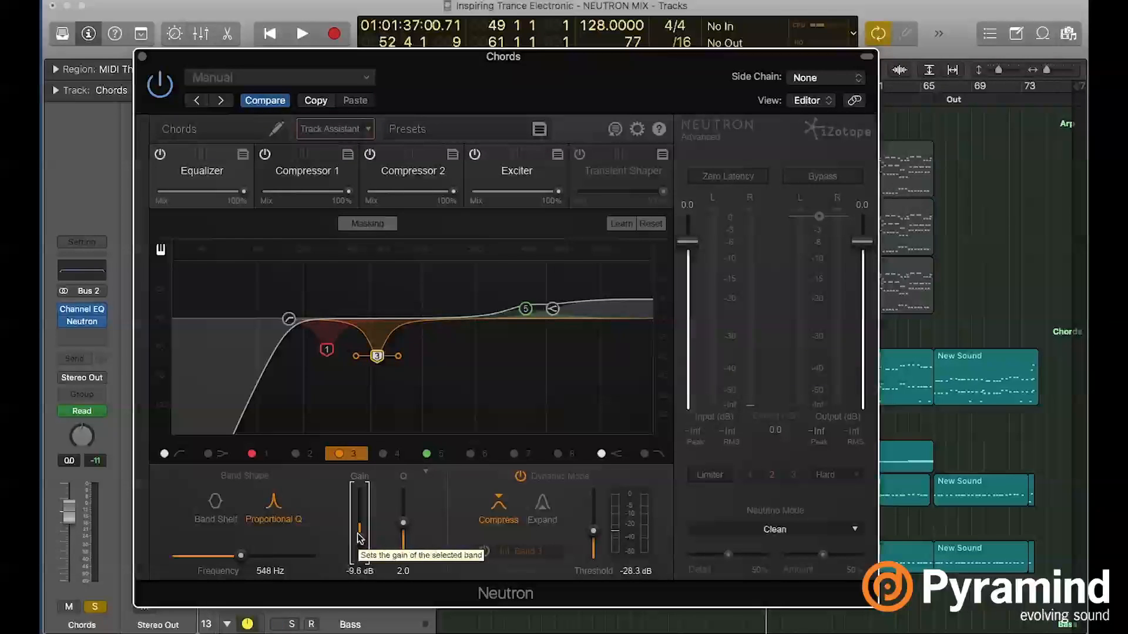
# Close the Chords plug-in window, unsolo the track and audition it in the full mix
pyautogui.moveTo(444, 93); pyautogui.dragTo(528, 86)
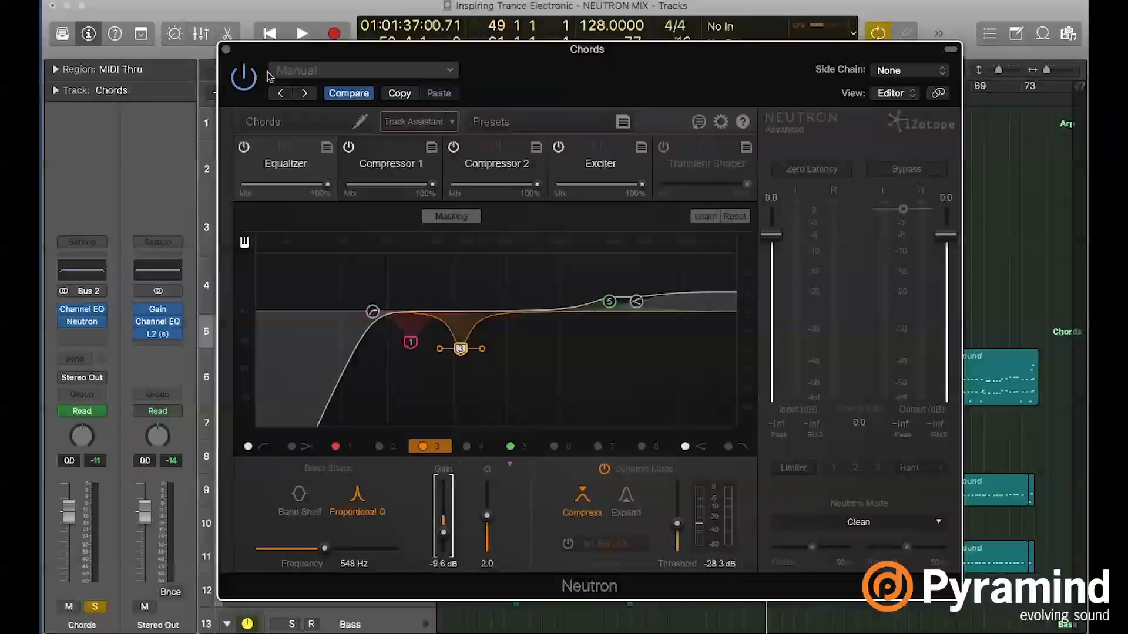
pyautogui.click(226, 49)
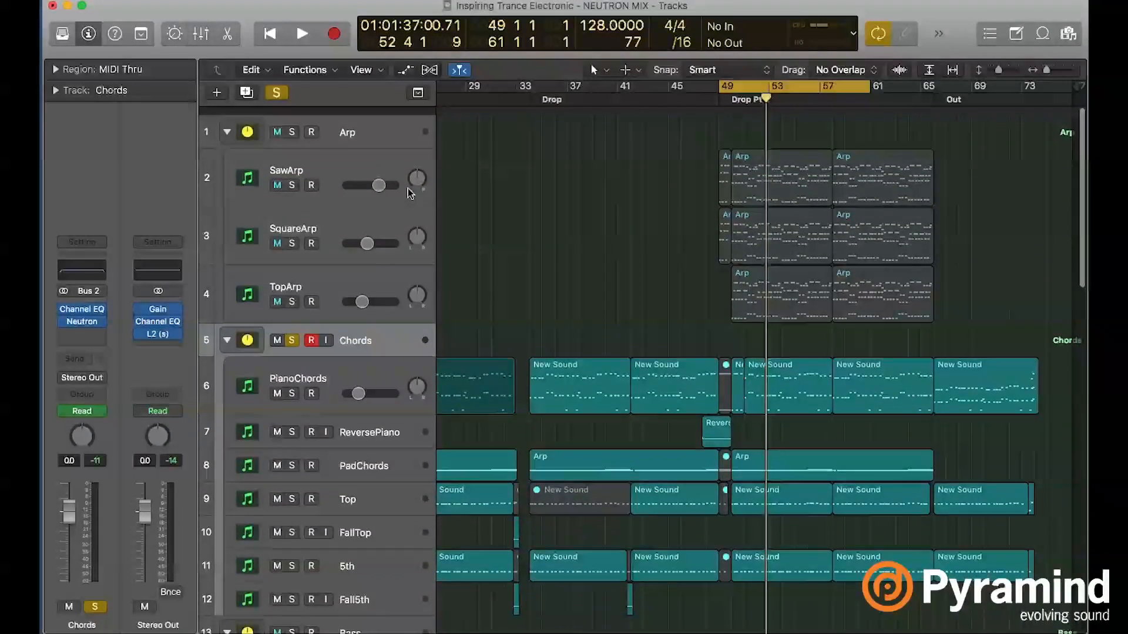
pyautogui.click(292, 332)
pyautogui.press('space')
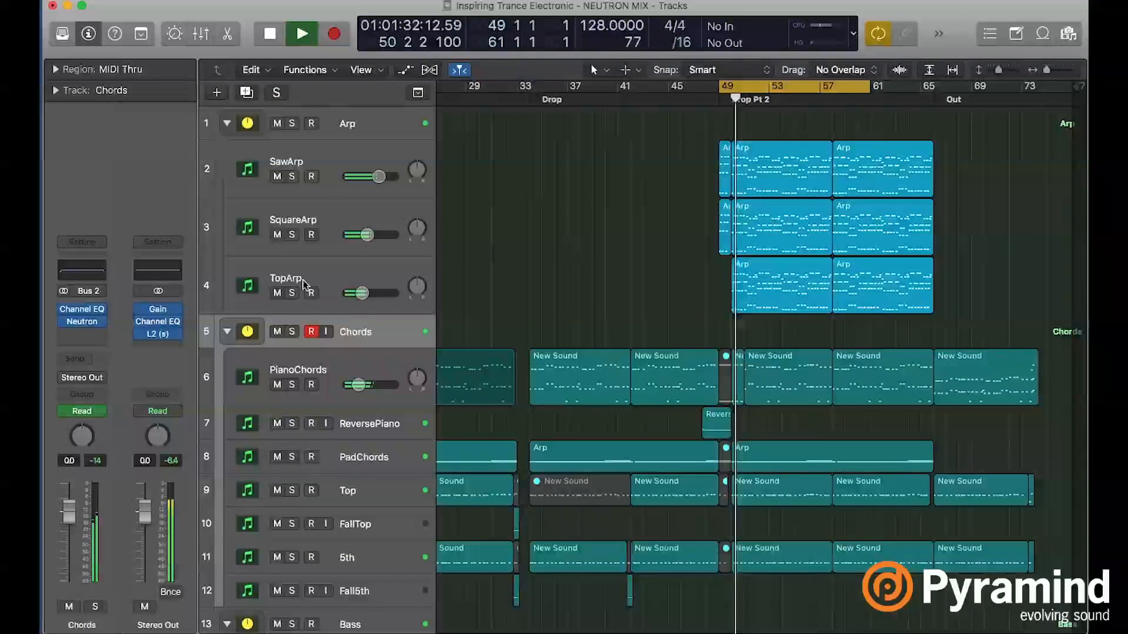
pyautogui.moveTo(66, 324)
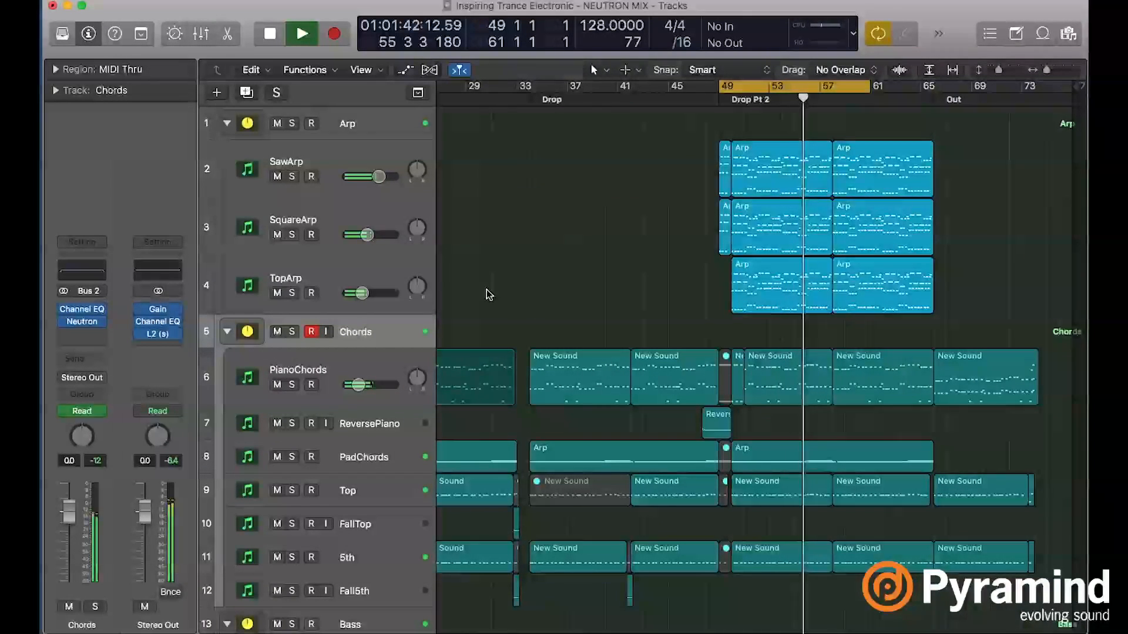
pyautogui.press('space')
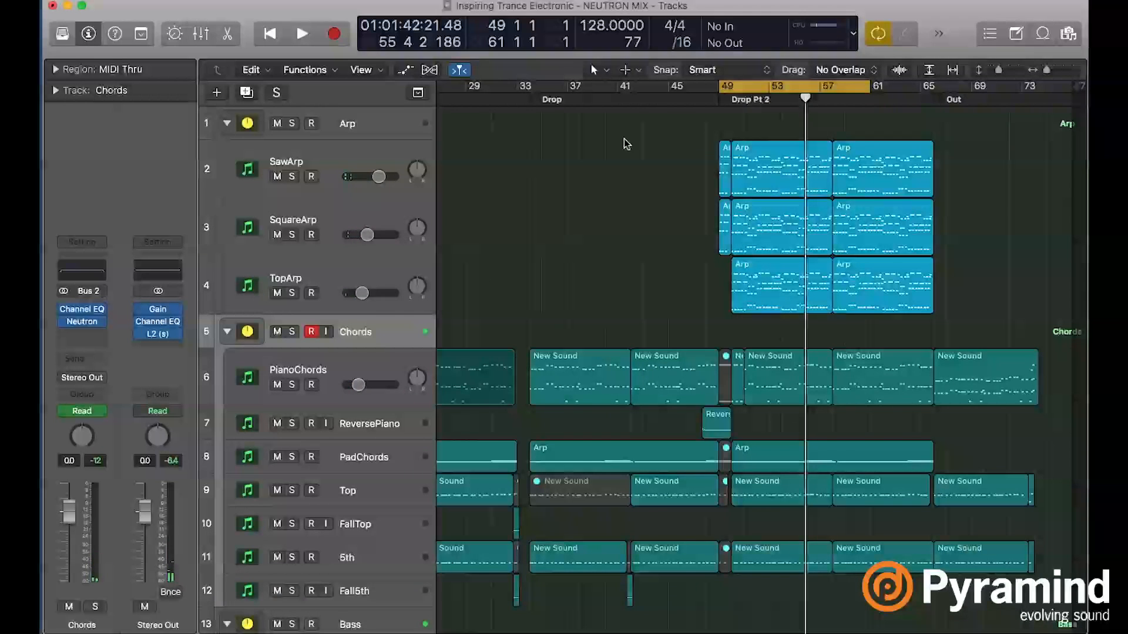
# Shift the cycle range to run from 49 3 1 1 to 61 3 1 1 and audition the full mix again
pyautogui.moveTo(739, 82)
pyautogui.mouseDown()
pyautogui.moveTo(751, 83)
pyautogui.moveTo(734, 86)
pyautogui.mouseUp()
pyautogui.press('space')
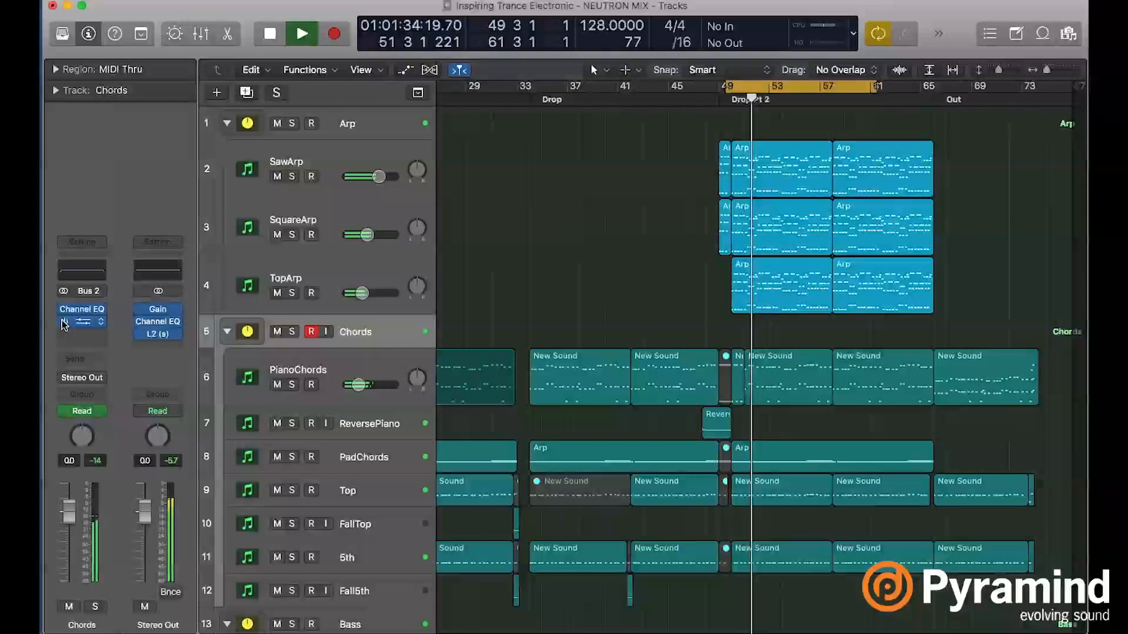
pyautogui.scroll(-6, 580, 305)
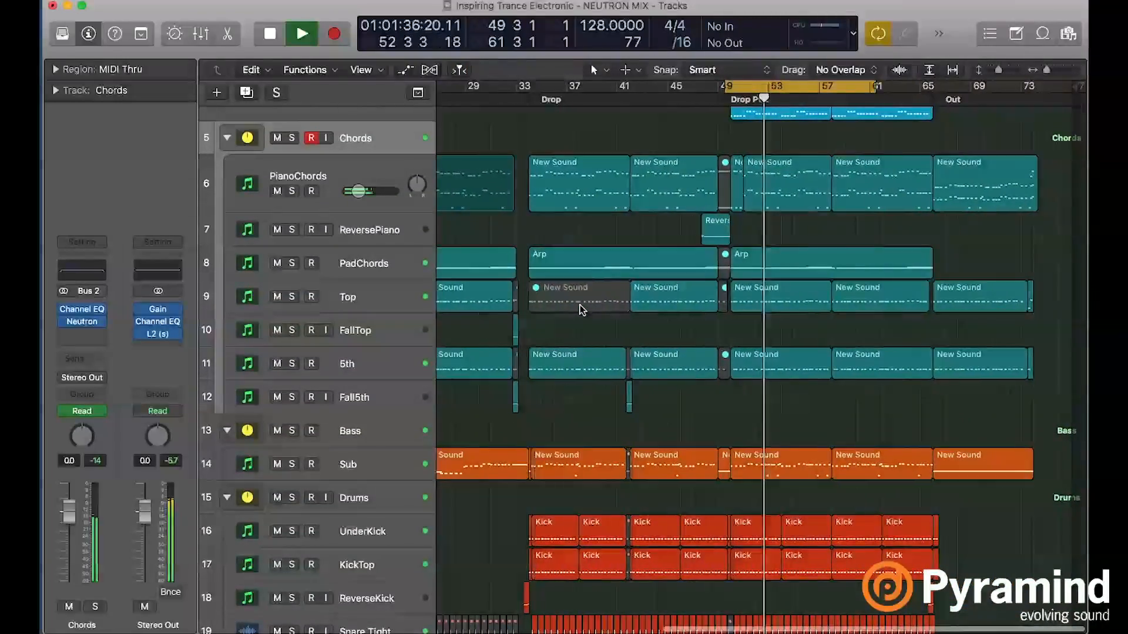
pyautogui.press('space')
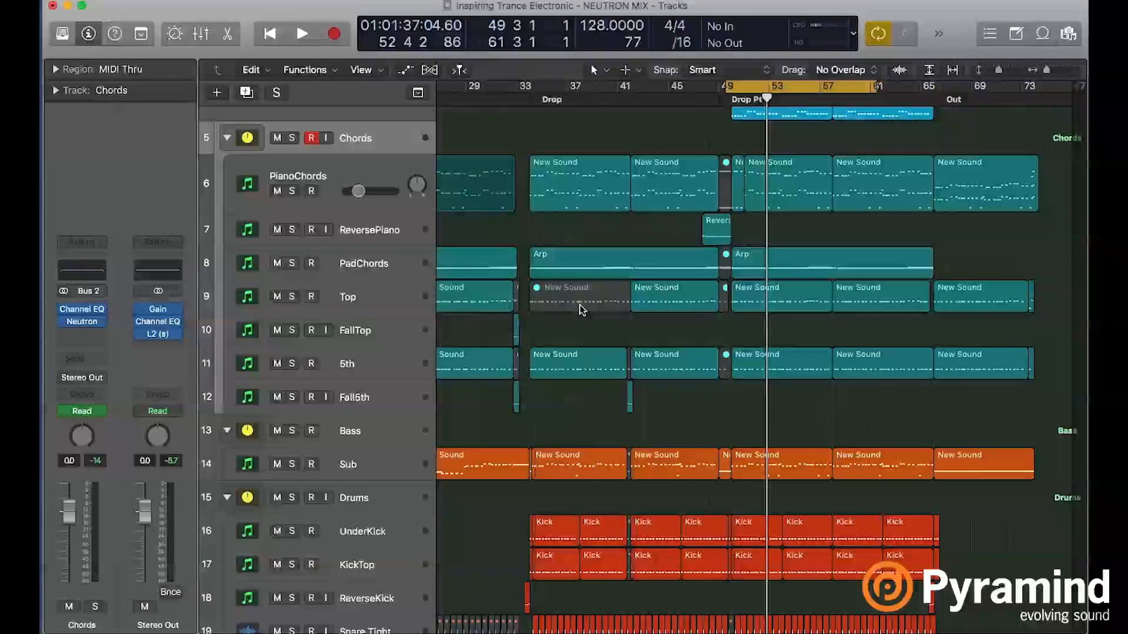
# Select and solo the Bass track, play it back and show its Neutron plug-in
pyautogui.scroll(-2, 343, 420)
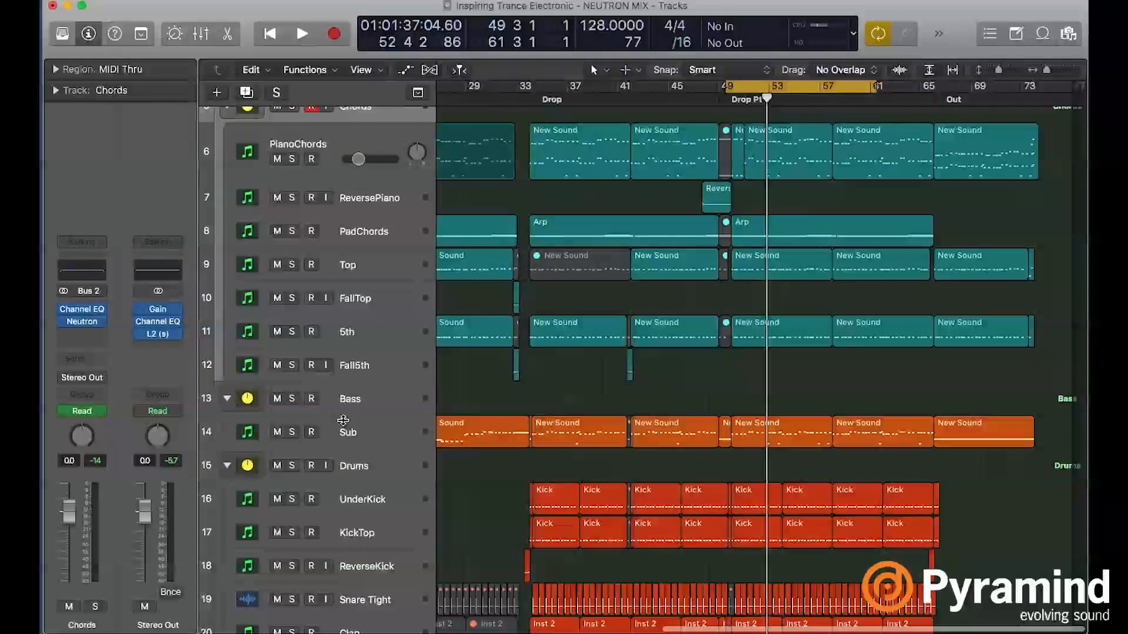
pyautogui.click(356, 411)
pyautogui.scroll(2, 698, 292)
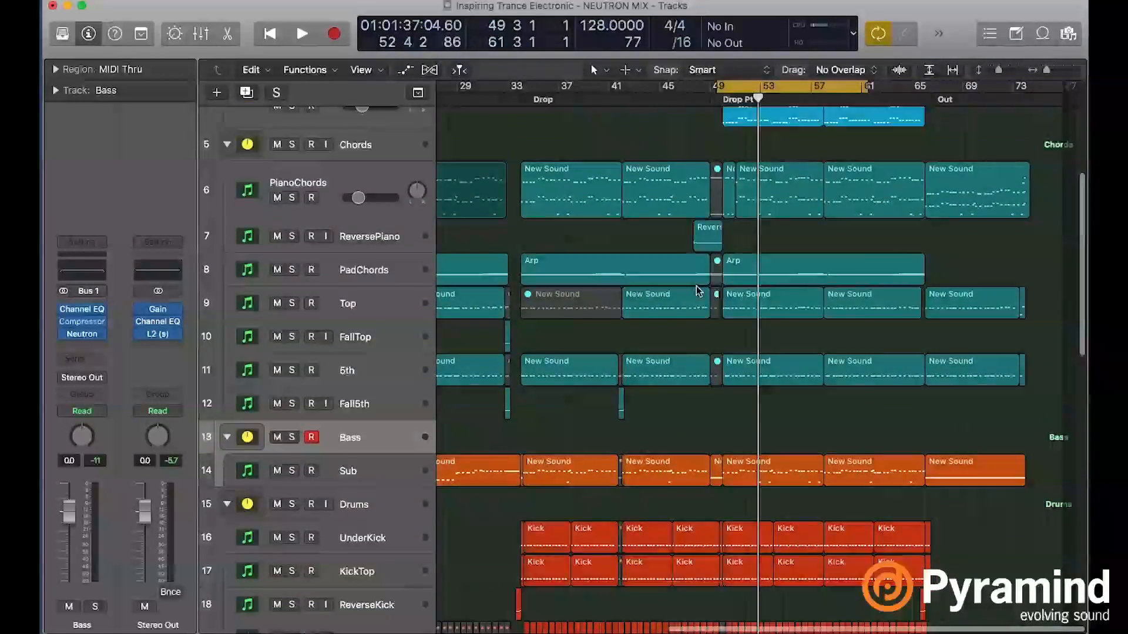
pyautogui.scroll(-6, 697, 292)
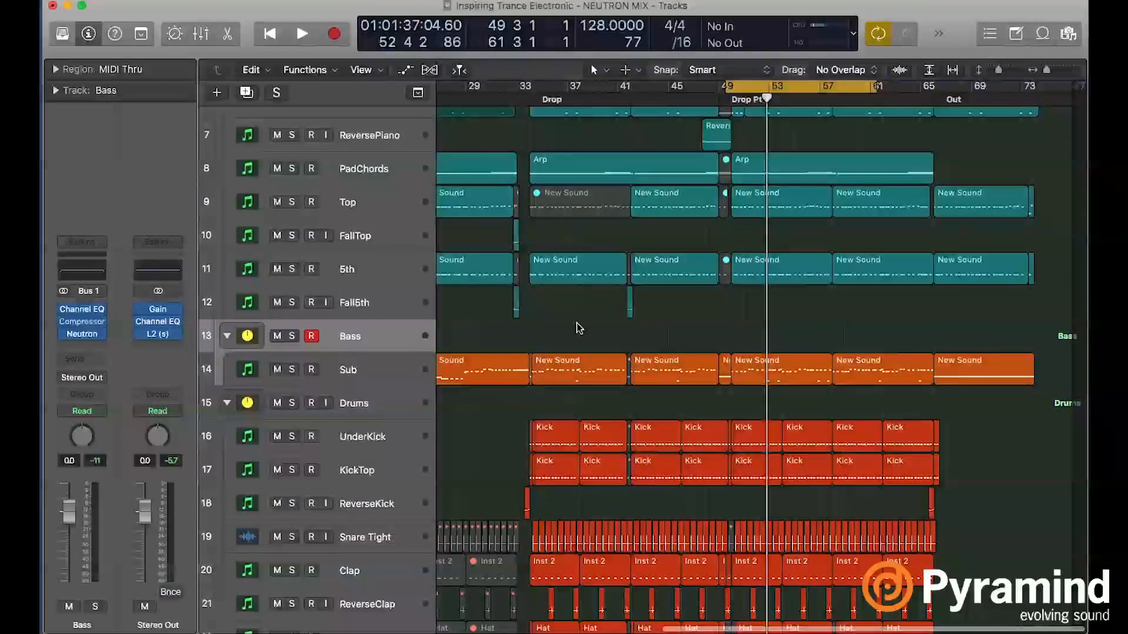
pyautogui.press('s')
pyautogui.press('space')
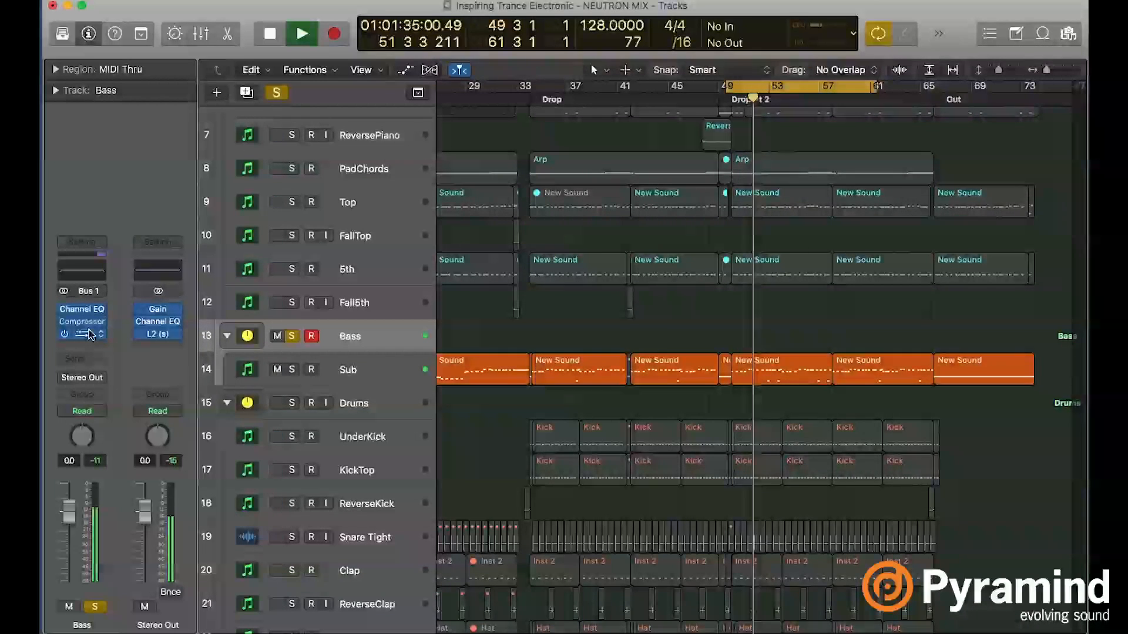
pyautogui.press('space')
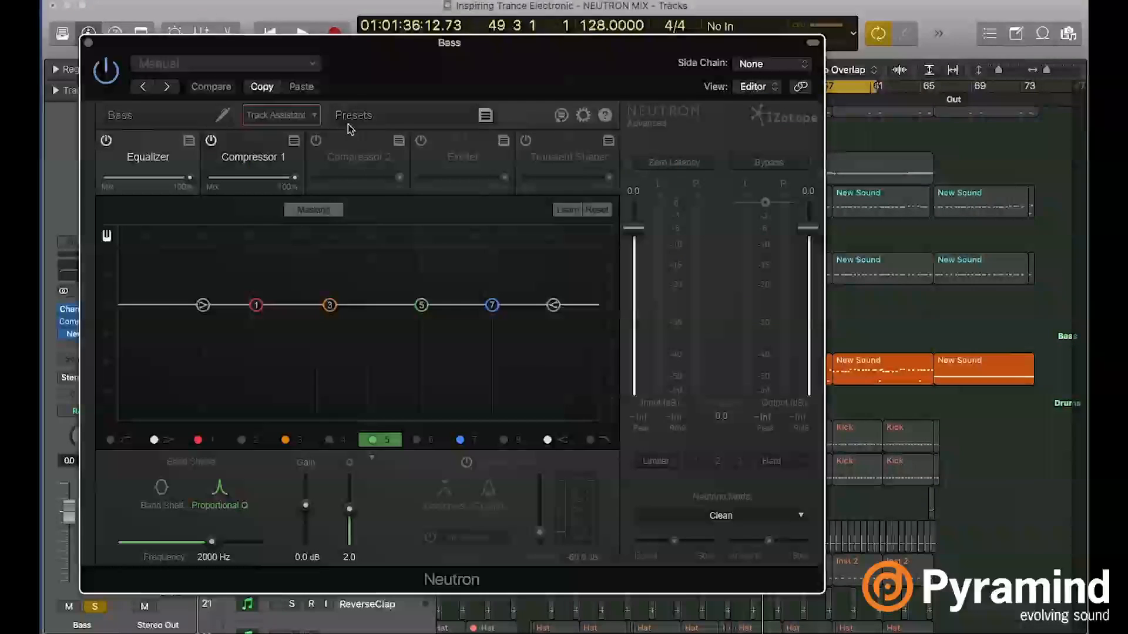
# Set the Bass track's Track Assistant mode to Aggressive and run the analysis during playback
pyautogui.click(313, 115)
pyautogui.click(288, 151)
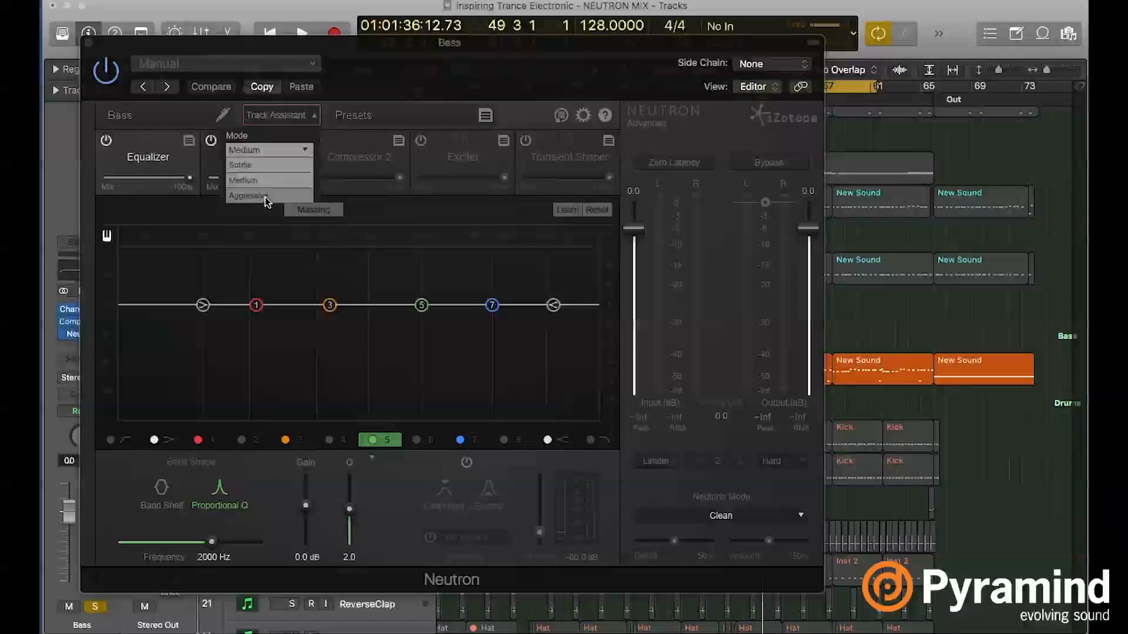
pyautogui.click(269, 199)
pyautogui.click(316, 115)
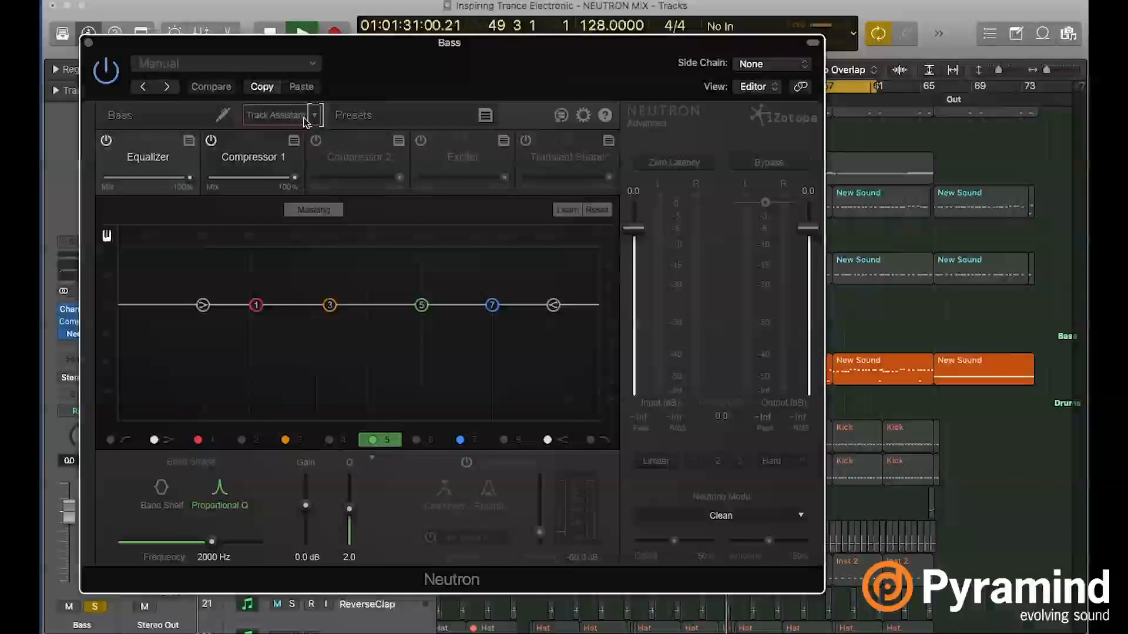
pyautogui.click(294, 119)
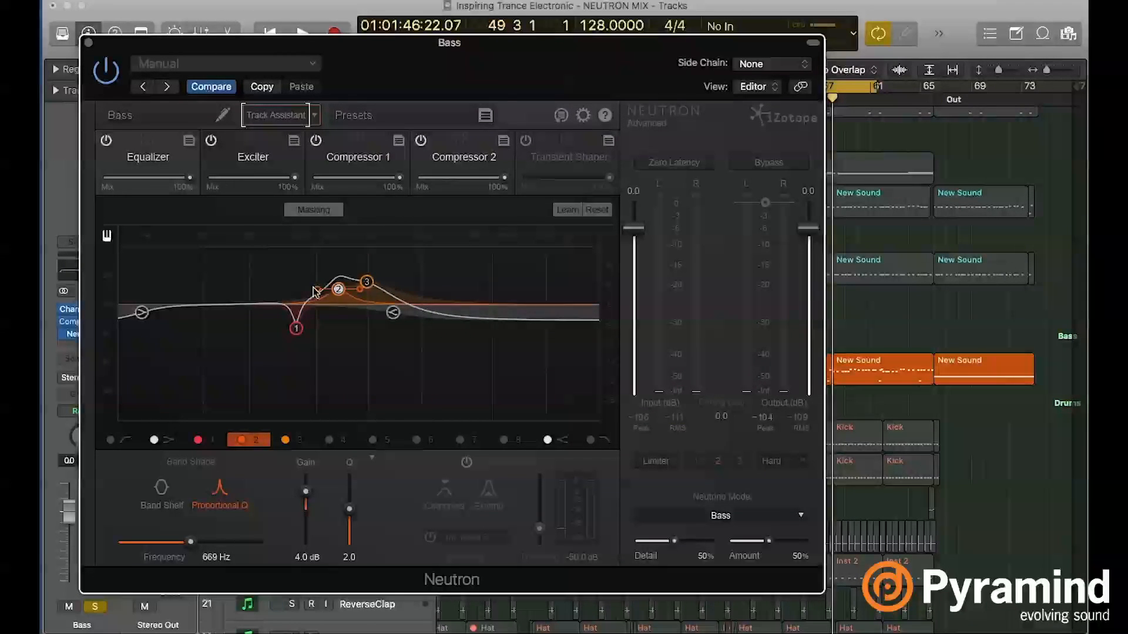
# Review the Bass track's Exciter and Compressor 1 modules and audition the soloed Bass
pyautogui.click(256, 156)
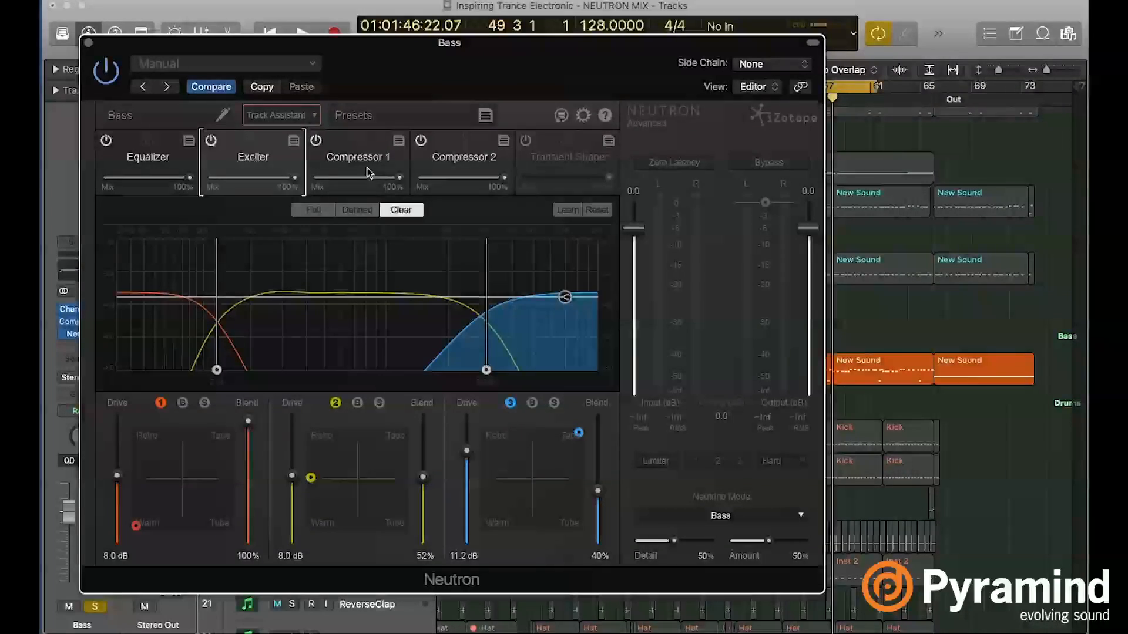
pyautogui.click(370, 170)
pyautogui.click(253, 157)
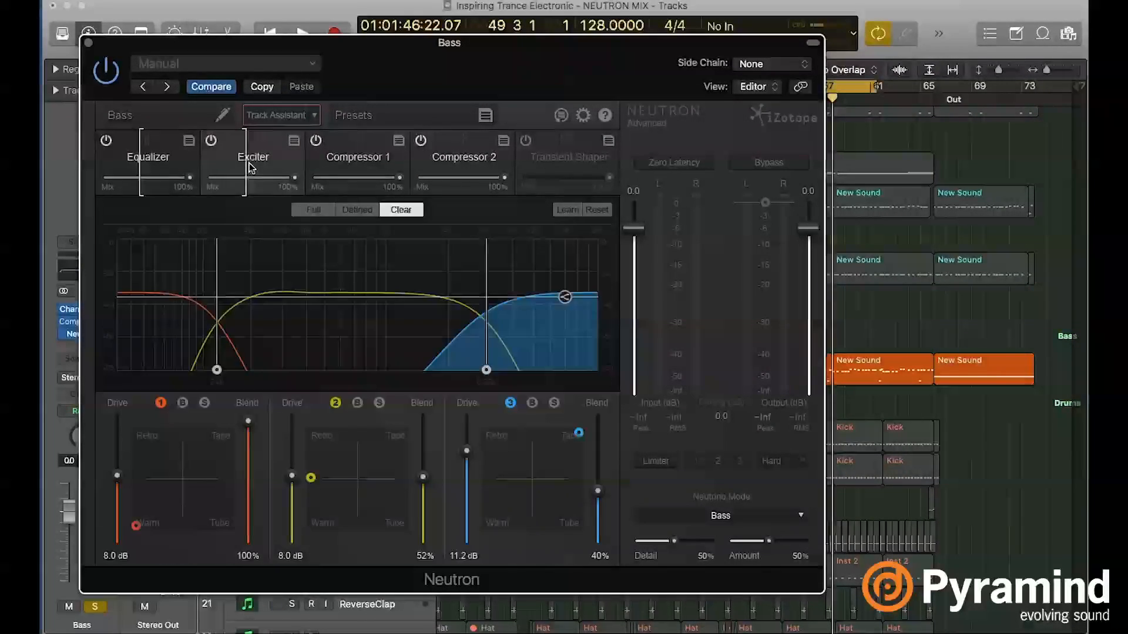
pyautogui.click(320, 147)
pyautogui.click(316, 116)
pyautogui.click(315, 115)
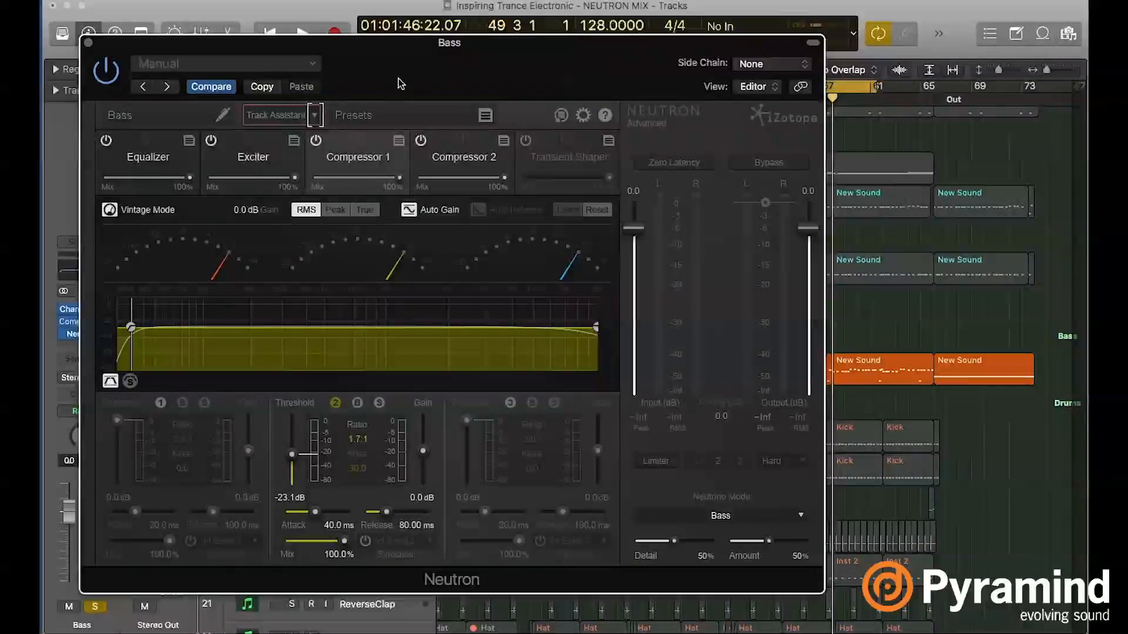
pyautogui.press('space')
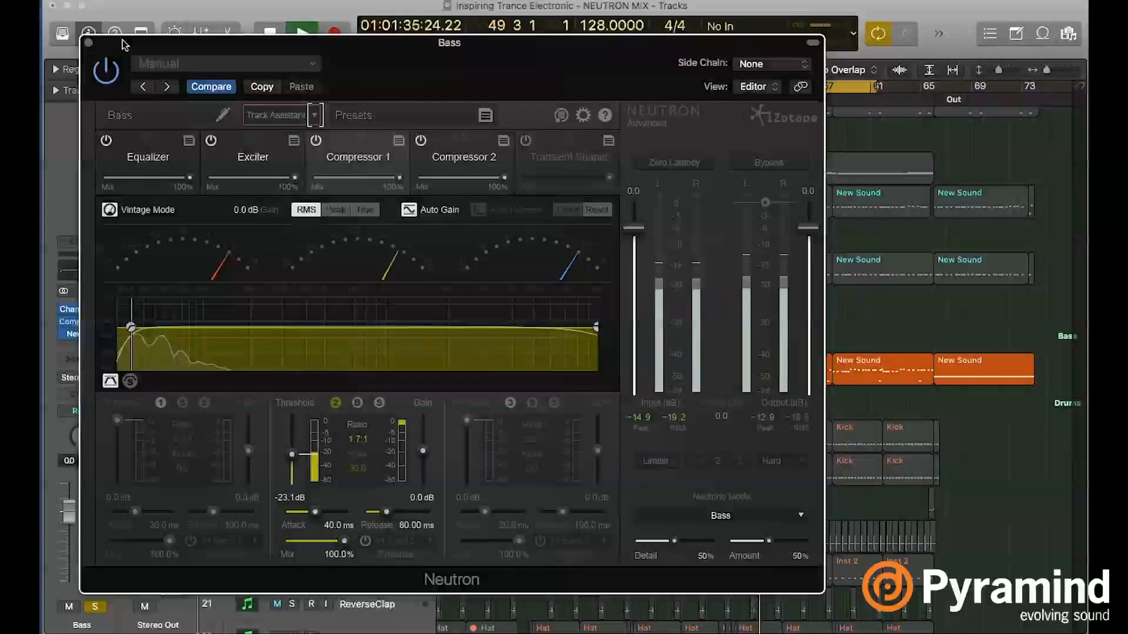
pyautogui.press('space')
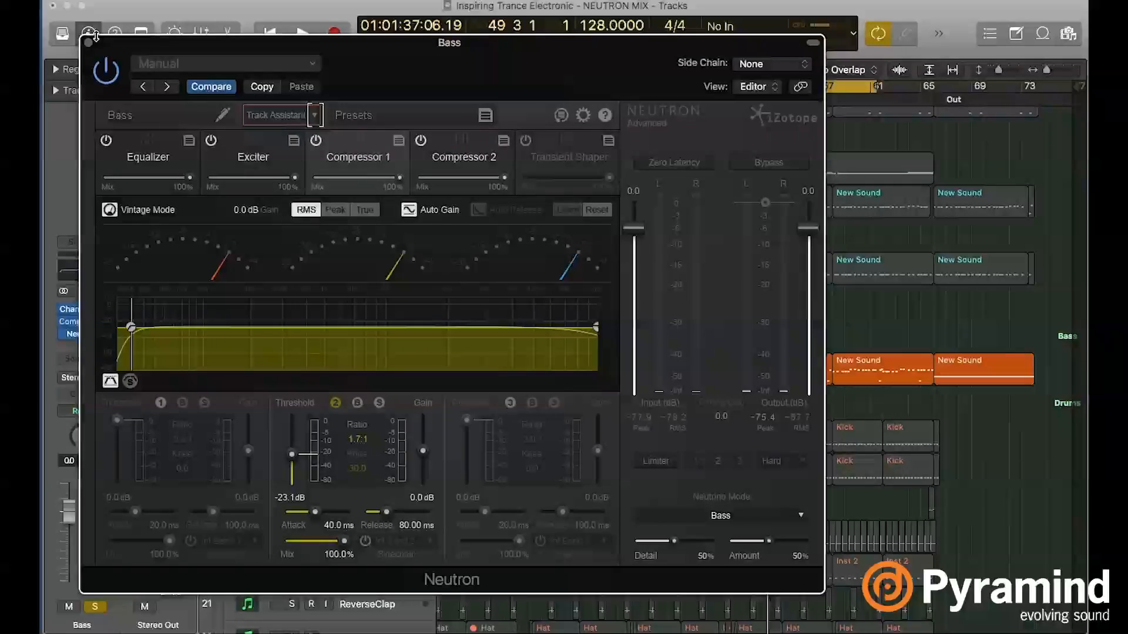
# Move the Bass plug-in window aside, unsolo the Bass track and start playback of the full mix
pyautogui.moveTo(130, 52); pyautogui.dragTo(545, 113)
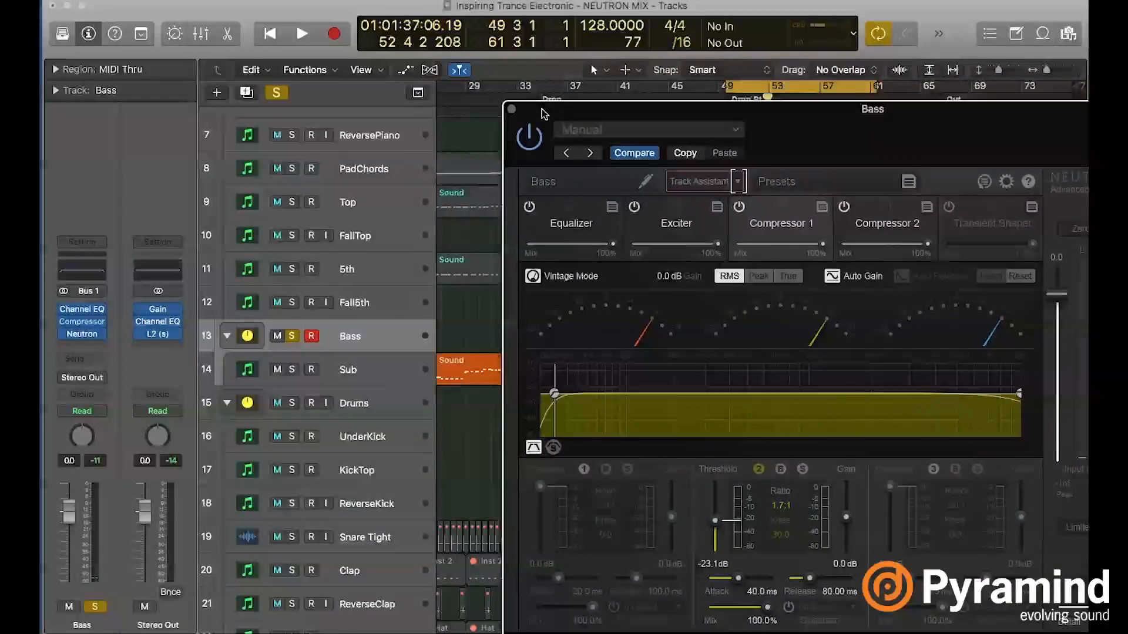
pyautogui.click(292, 336)
pyautogui.press('space')
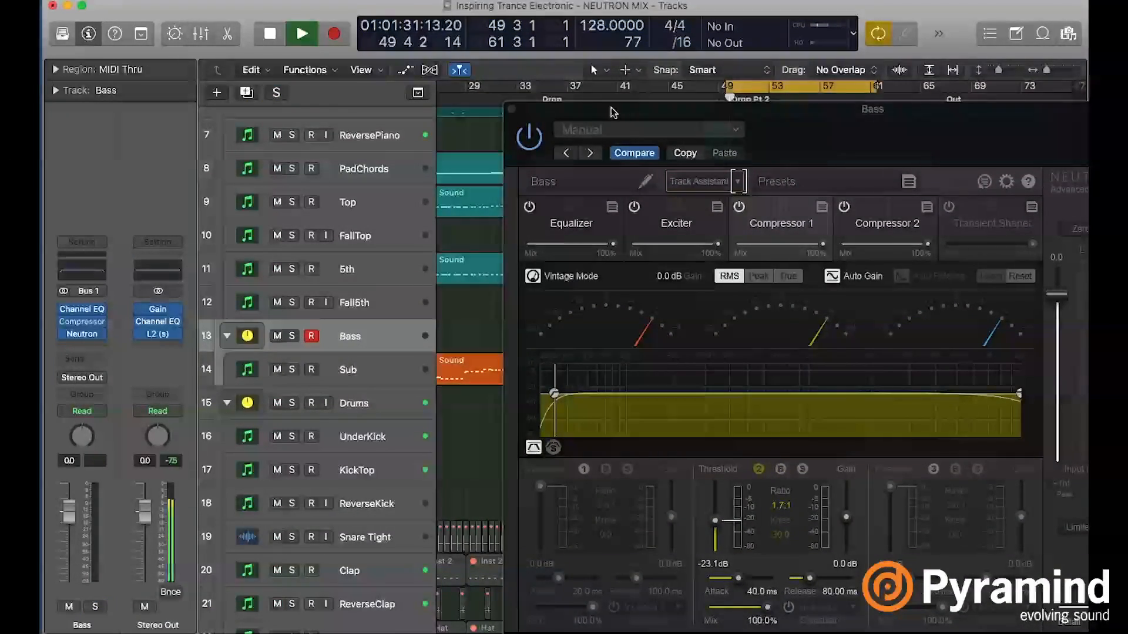
# Audition the full mix with the Bass plug-in window repositioned, stop playback and close the plug-in window
pyautogui.moveTo(612, 112); pyautogui.dragTo(445, 109)
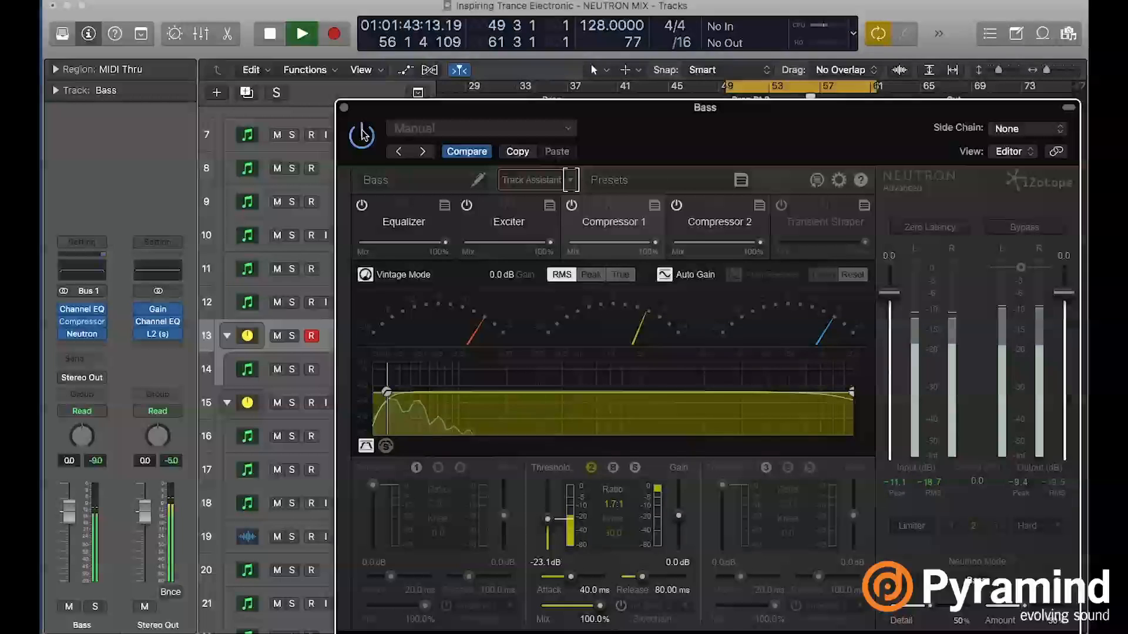
pyautogui.press('space')
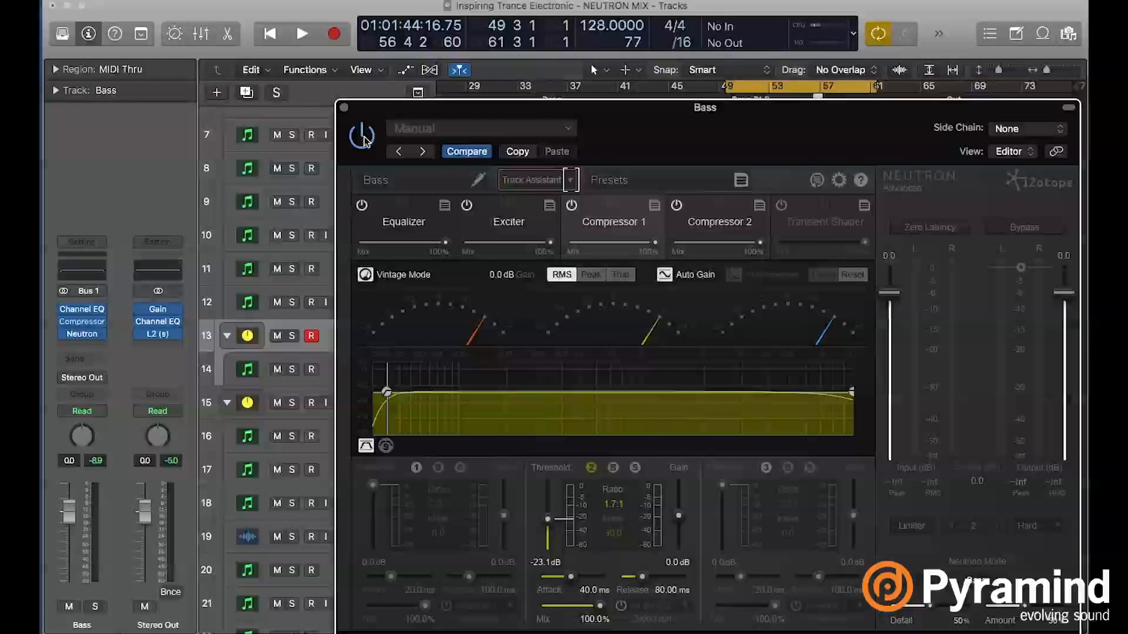
pyautogui.click(404, 217)
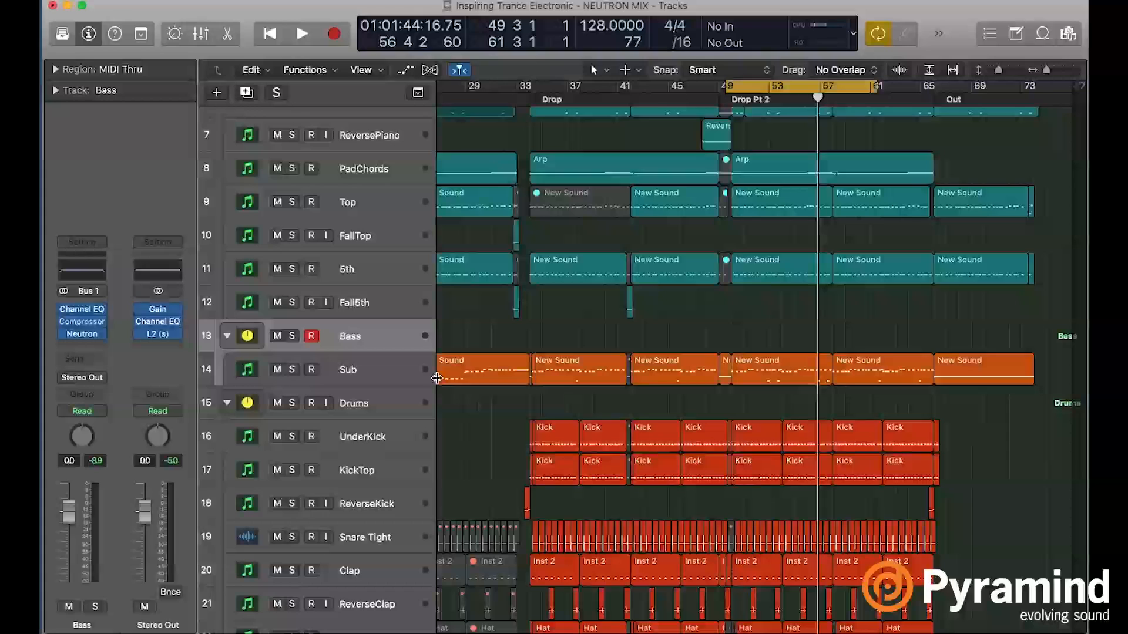
# Select the Drums track and run Neutron's Track Assistant on it during playback, in Aggressive mode with the Broadband Clarity preset
pyautogui.click(376, 405)
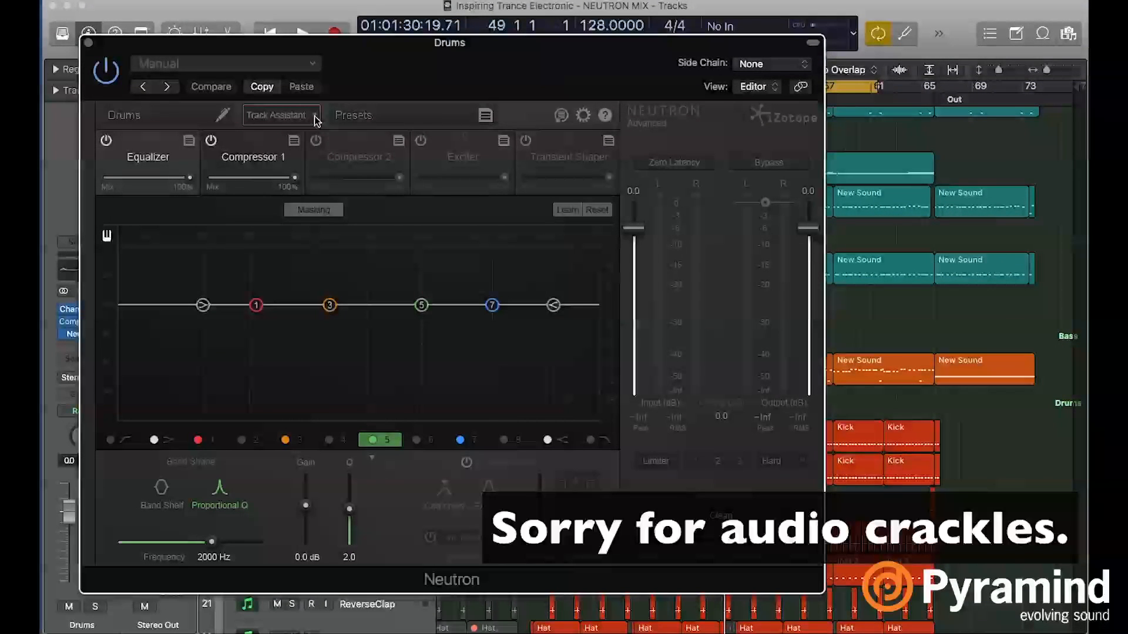
pyautogui.press('space')
pyautogui.click(315, 117)
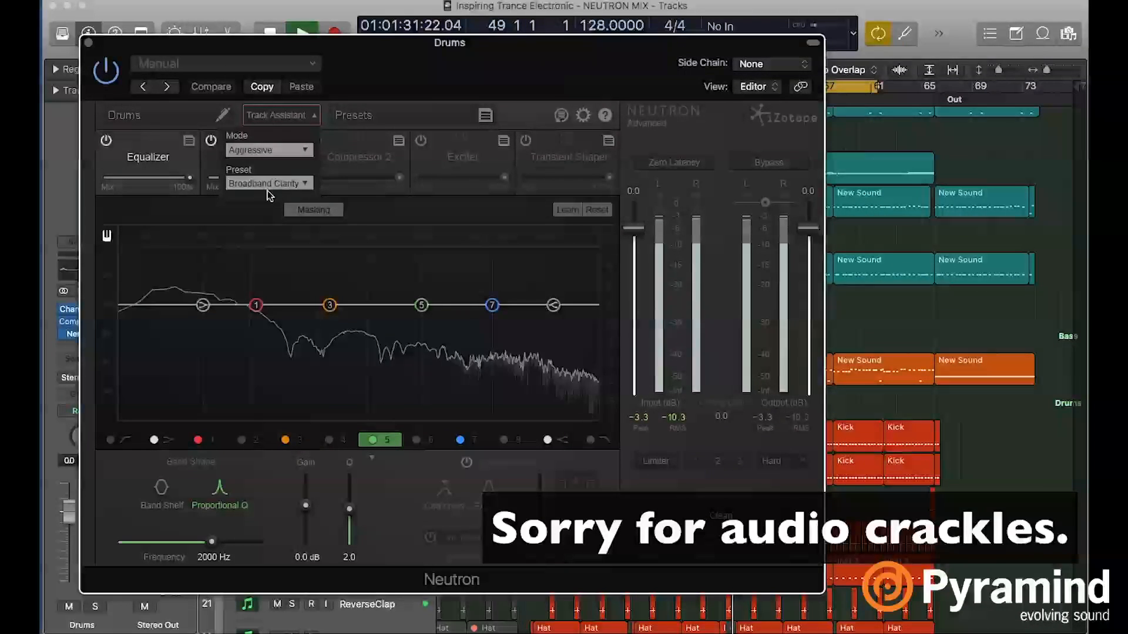
pyautogui.click(321, 116)
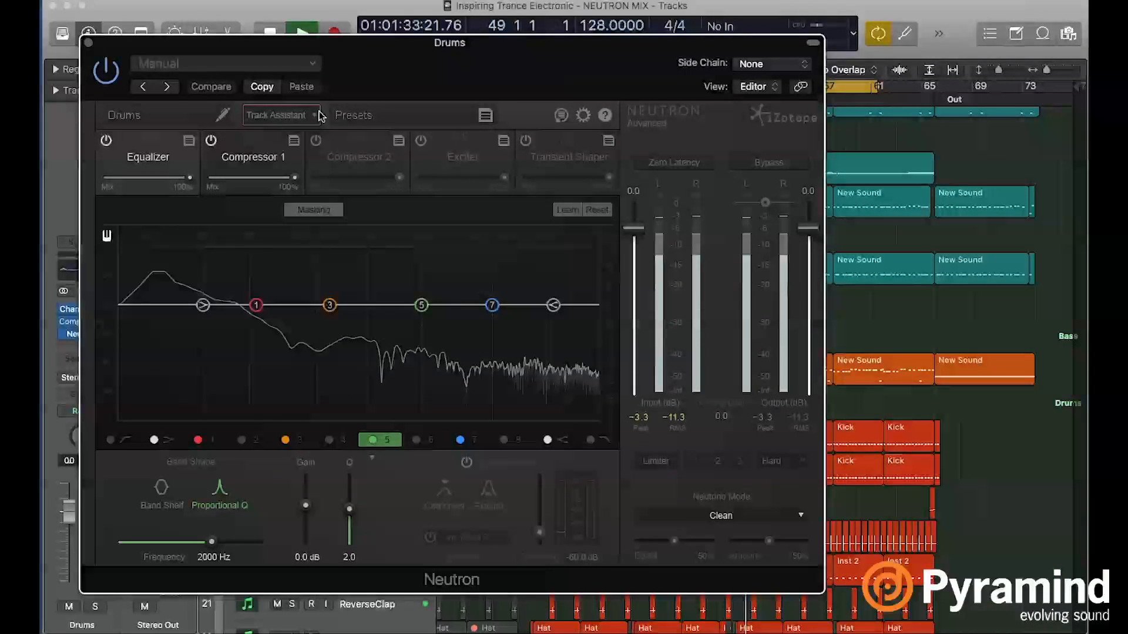
pyautogui.click(317, 115)
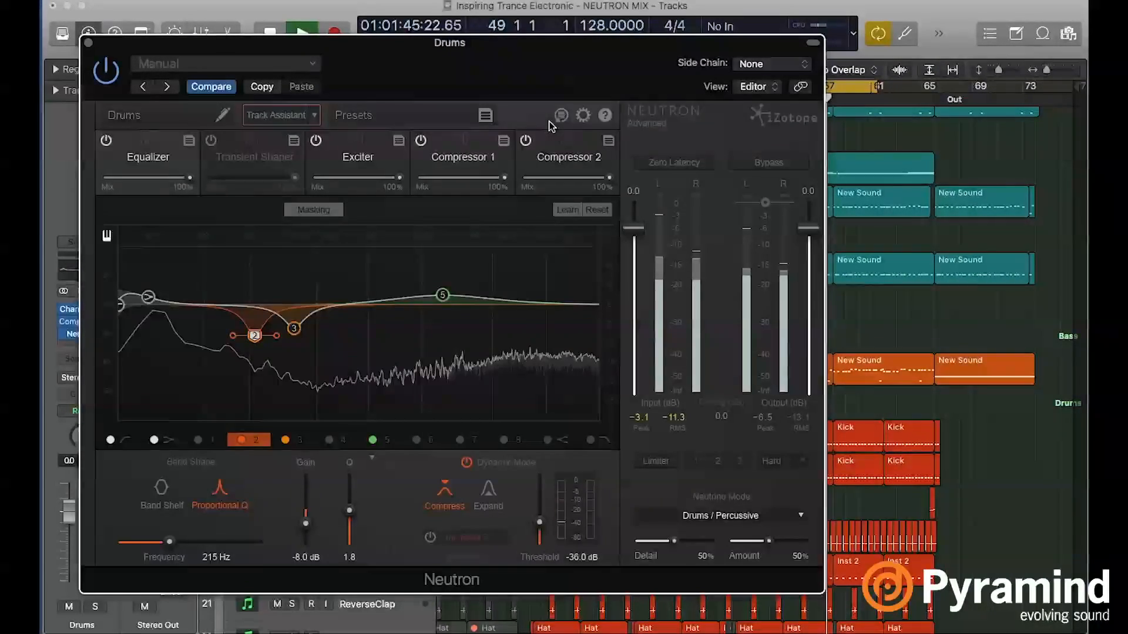
# Move the Drums plug-in window aside, audition the processed mix from bar 49 and stop playback
pyautogui.moveTo(517, 85); pyautogui.dragTo(682, 153)
pyautogui.doubleClick(719, 98)
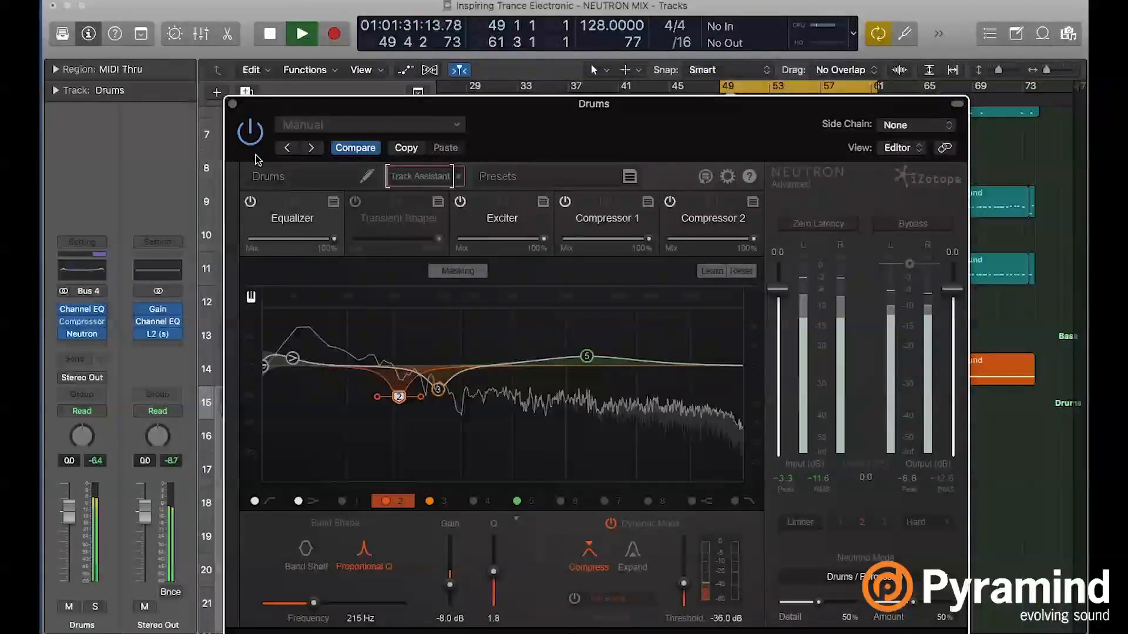
pyautogui.moveTo(496, 105); pyautogui.dragTo(425, 66)
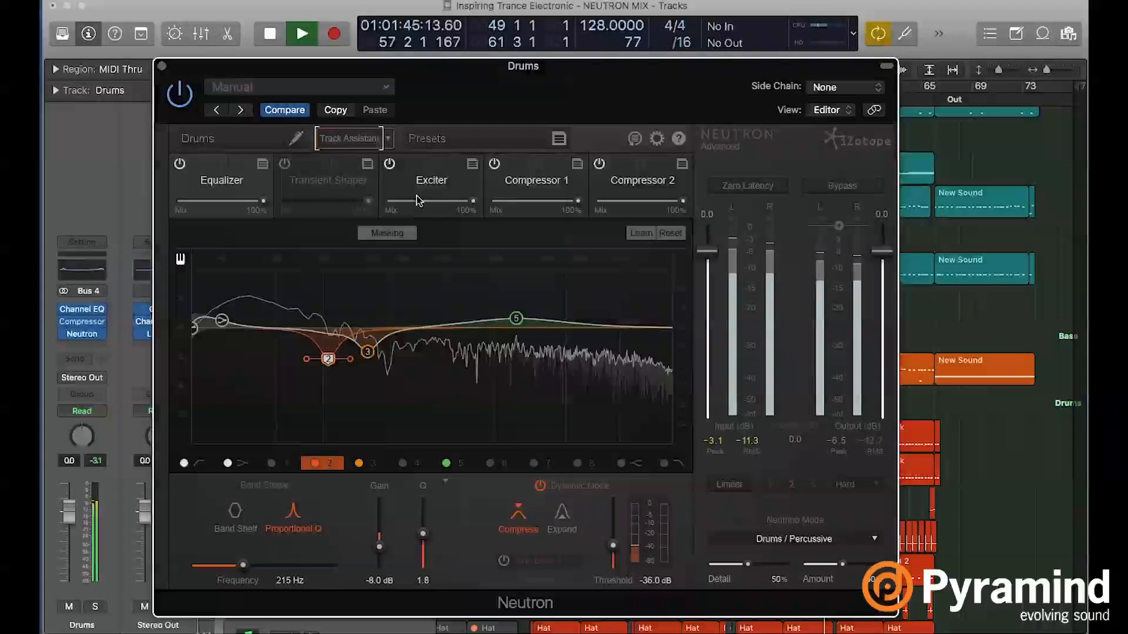
pyautogui.press('space')
# Review the Drums track's Exciter, Compressor 1, Compressor 2 and Equalizer modules
pyautogui.click(427, 181)
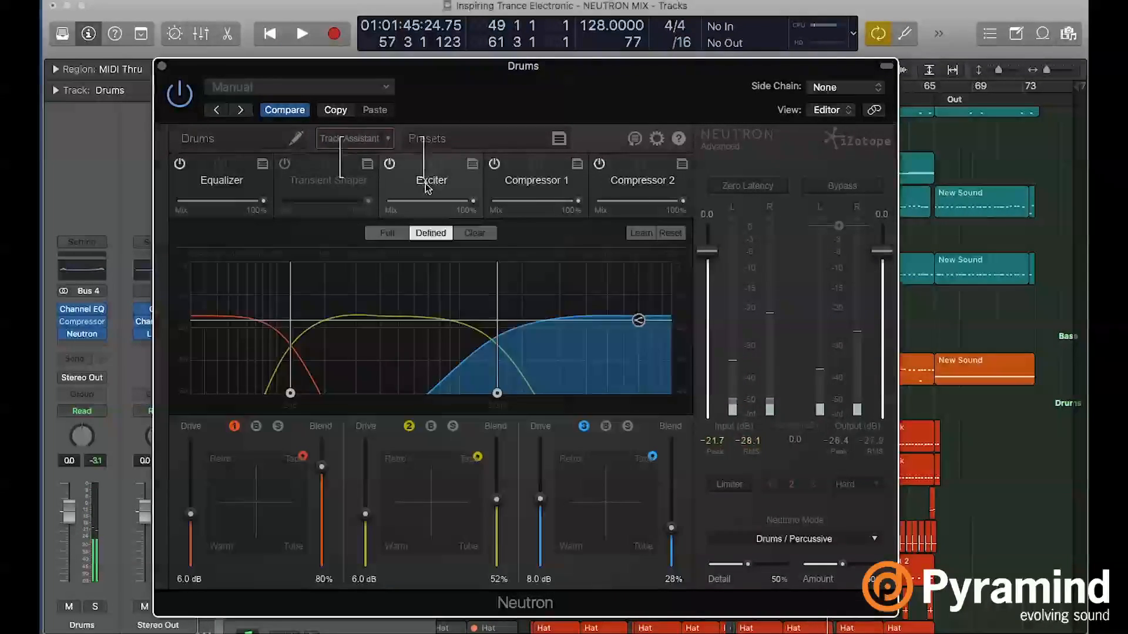
pyautogui.click(553, 179)
pyautogui.click(646, 182)
pyautogui.click(558, 182)
pyautogui.click(431, 180)
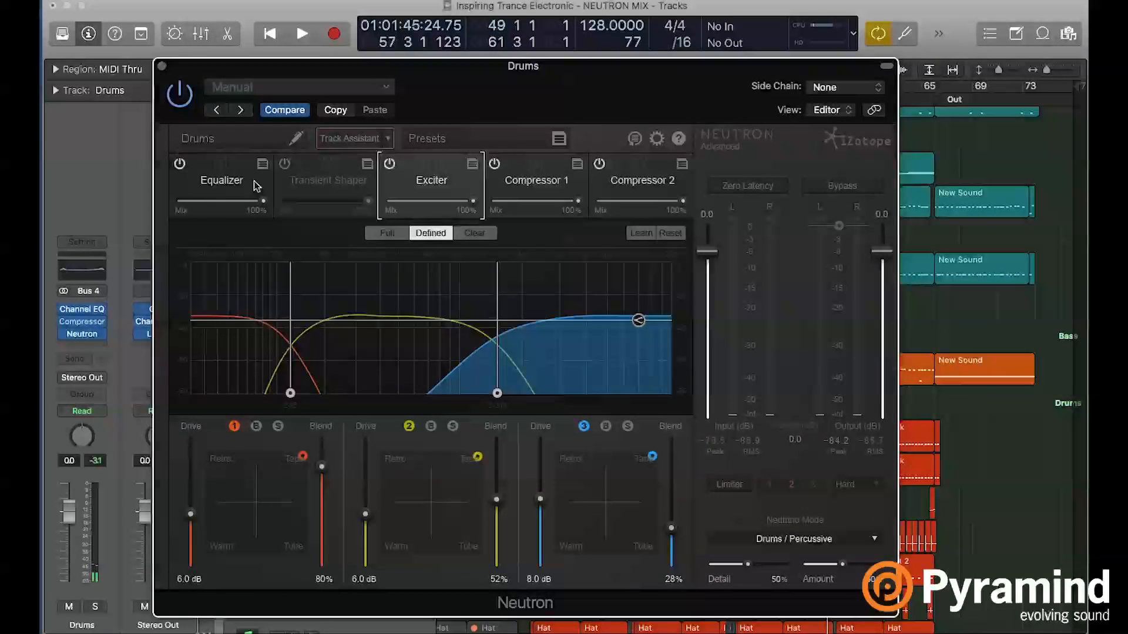
pyautogui.click(204, 189)
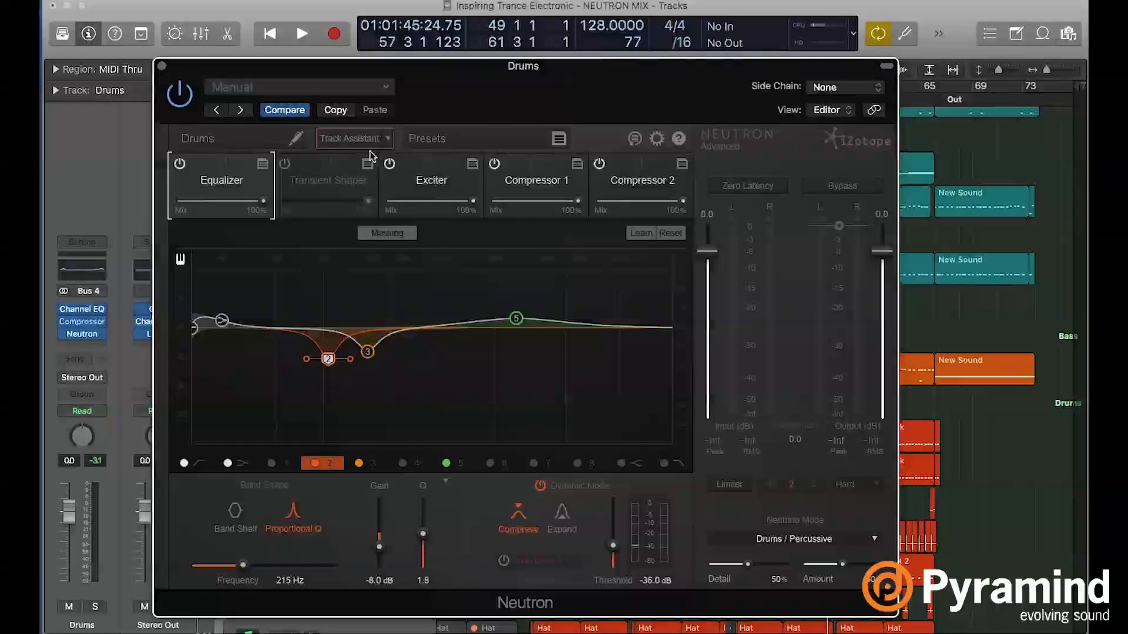
# Extend the cycle range's end to bar 66 and bring the Drums plug-in window back into view
pyautogui.moveTo(606, 84); pyautogui.dragTo(648, 321)
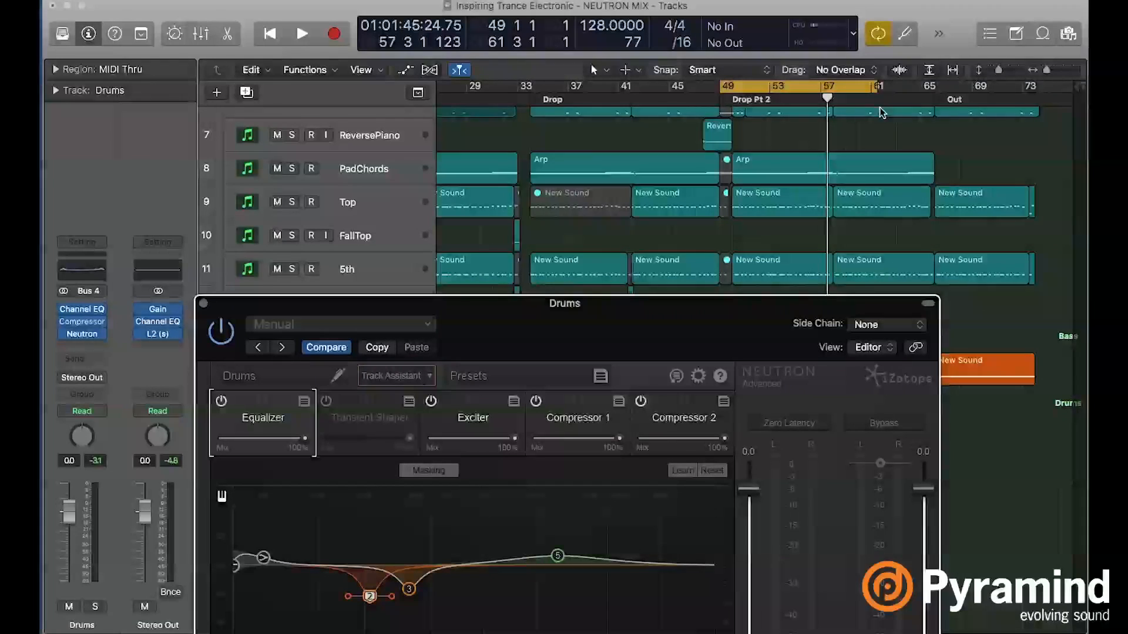
pyautogui.moveTo(883, 93); pyautogui.dragTo(934, 92)
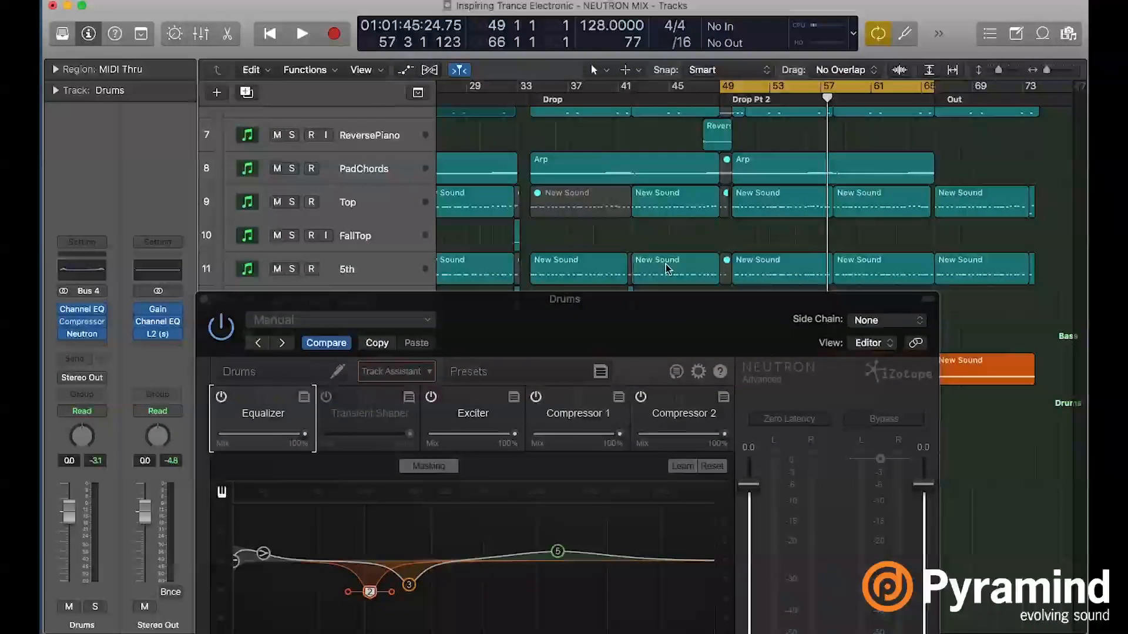
pyautogui.moveTo(668, 330); pyautogui.dragTo(739, 257)
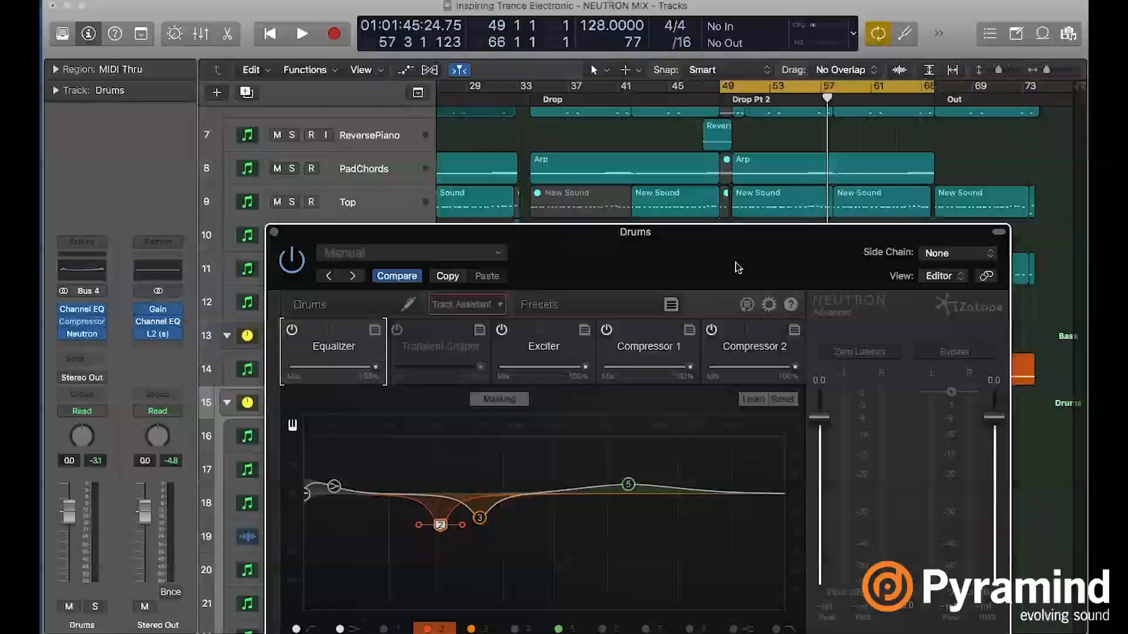
pyautogui.moveTo(735, 266); pyautogui.dragTo(757, 191)
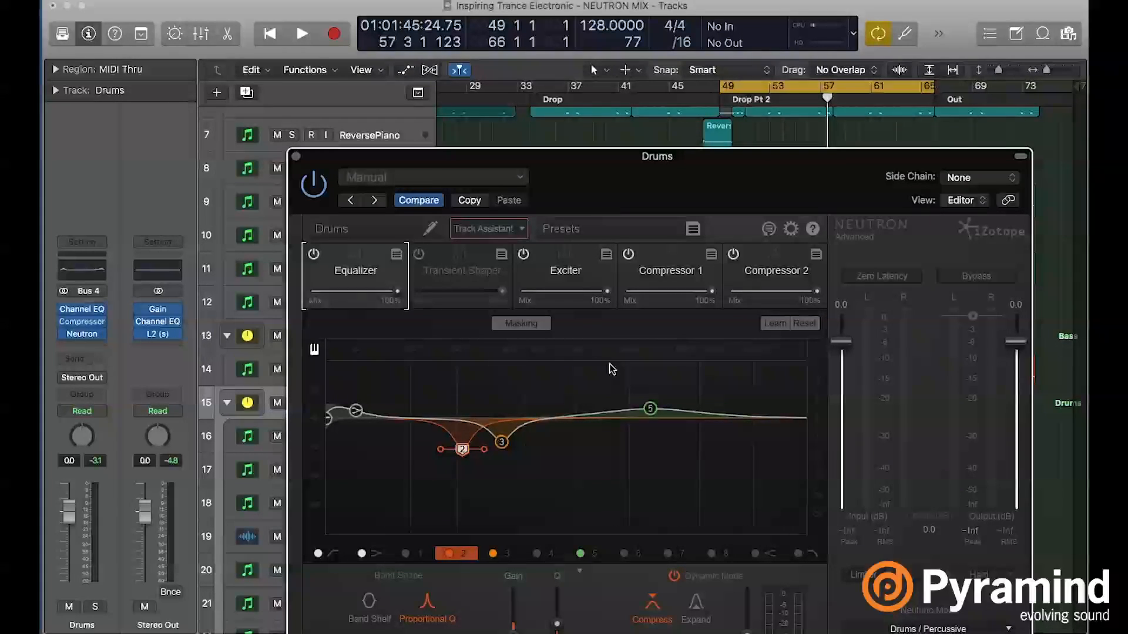
pyautogui.moveTo(663, 147)
pyautogui.mouseDown()
pyautogui.moveTo(714, 363)
pyautogui.moveTo(752, 121)
pyautogui.moveTo(591, 12)
pyautogui.moveTo(586, 72)
pyautogui.moveTo(662, 136)
pyautogui.mouseUp()
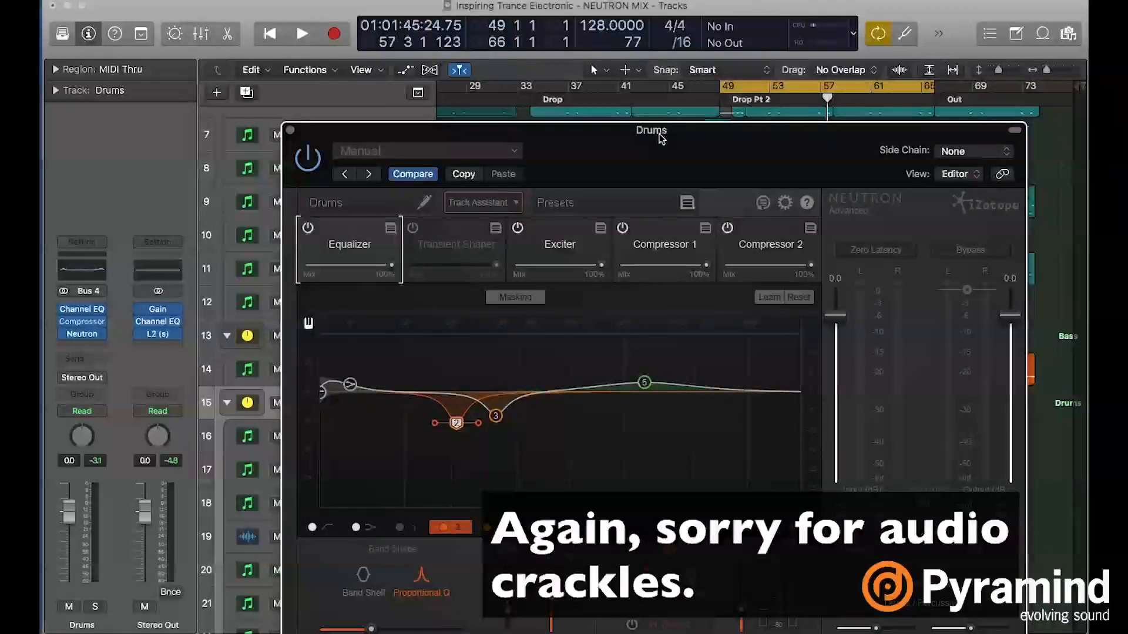
# During playback from bar 49, deepen the cuts of Drums EQ bands 2 and 3 and raise band 5's gain to 3.2 dB
pyautogui.doubleClick(708, 91)
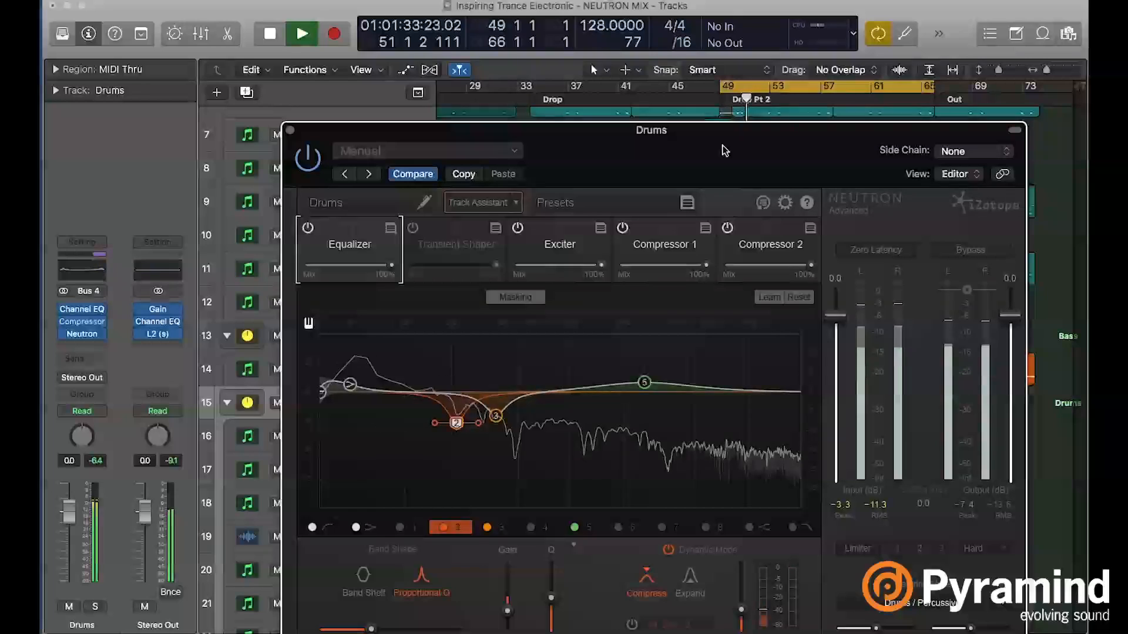
pyautogui.moveTo(456, 425)
pyautogui.moveTo(507, 611); pyautogui.dragTo(510, 583)
pyautogui.click(498, 527)
pyautogui.click(645, 384)
pyautogui.moveTo(747, 148); pyautogui.dragTo(657, 109)
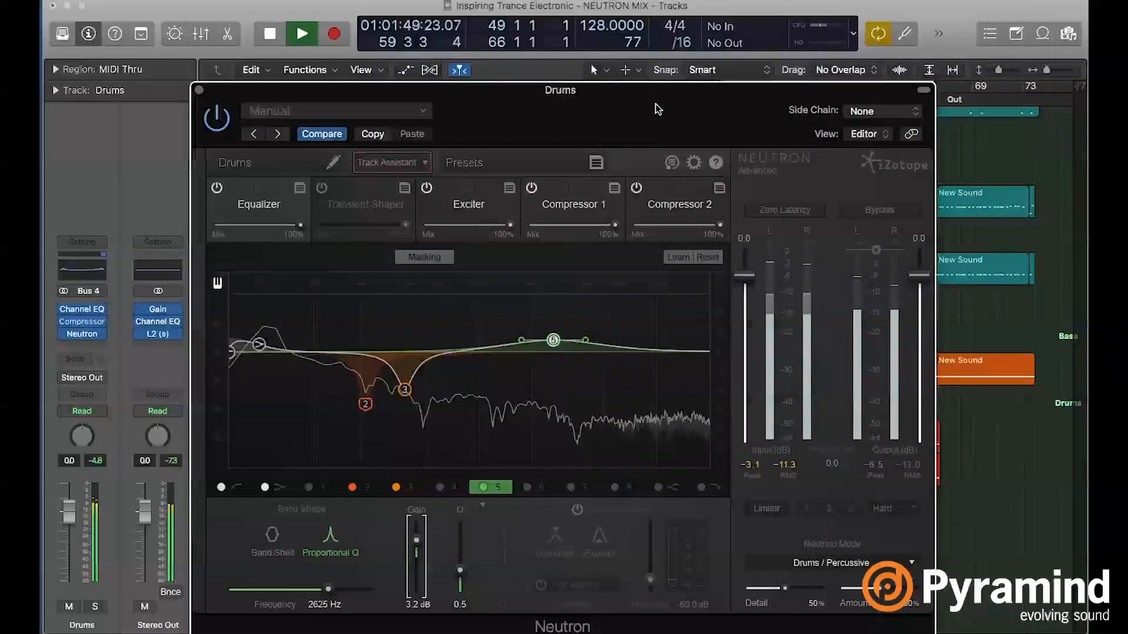
# Enable Drums EQ band 4 as a slight boost of about 0.9 dB near 6142 Hz and close the plug-in window
pyautogui.click(439, 486)
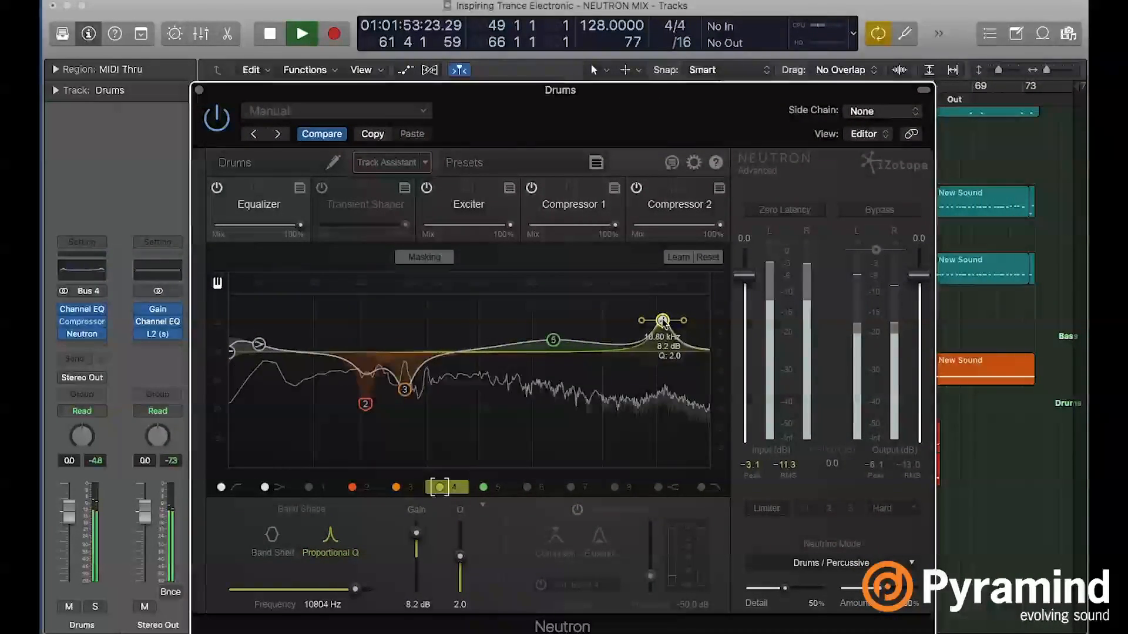
pyautogui.moveTo(662, 321); pyautogui.dragTo(686, 325)
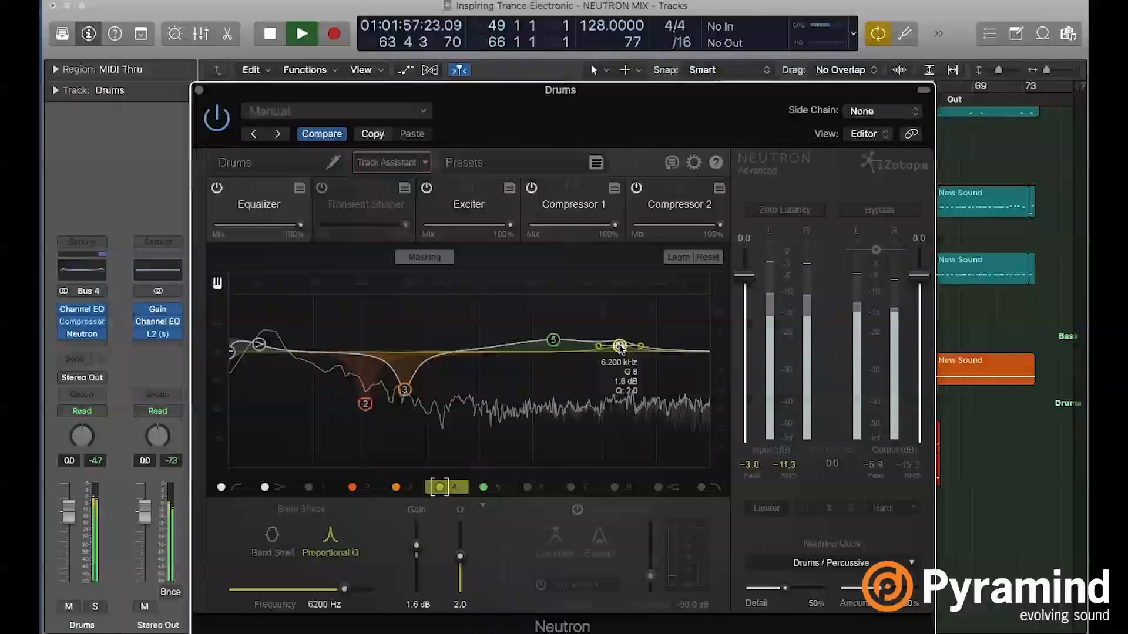
pyautogui.moveTo(619, 346); pyautogui.dragTo(619, 349)
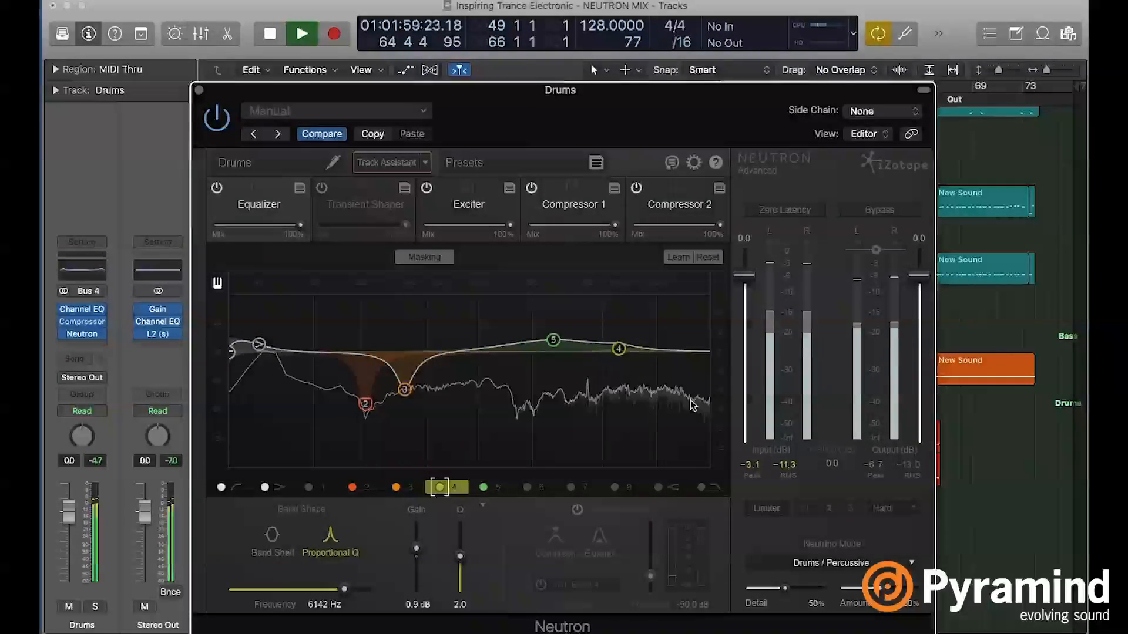
pyautogui.click(199, 90)
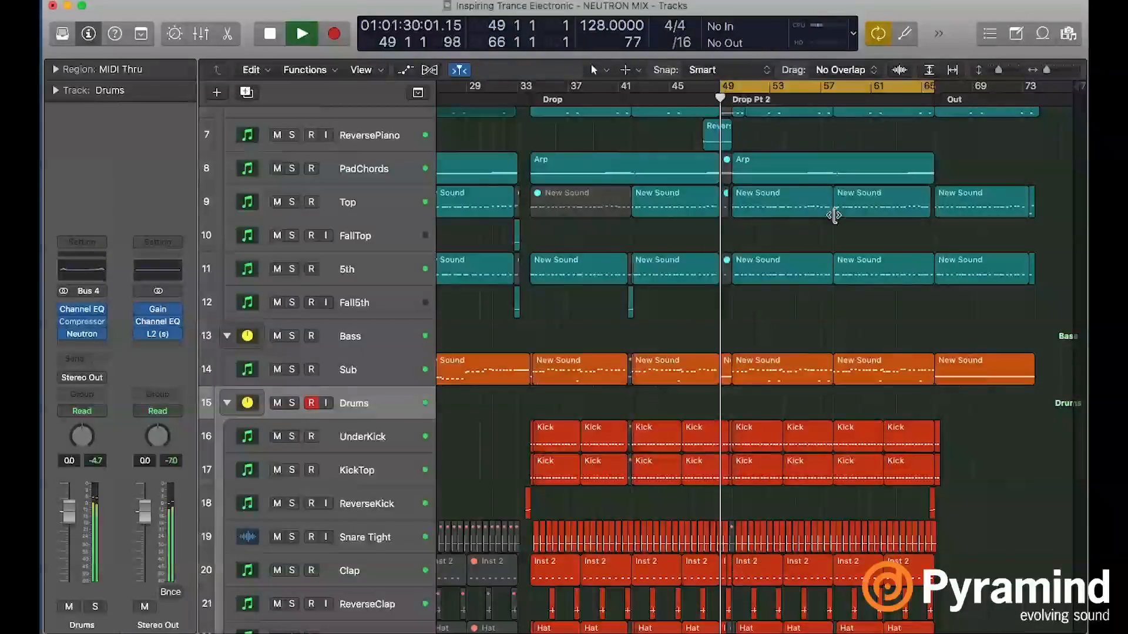
# Audition the full mix while looking over all the tracks, and stop playback
pyautogui.scroll(10, 822, 217)
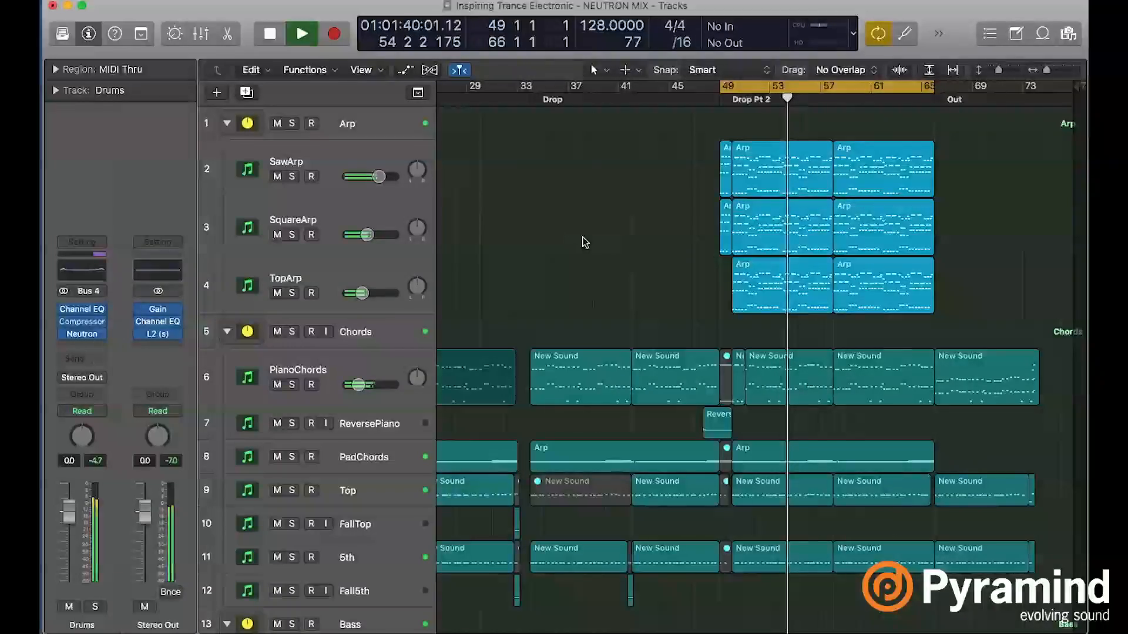
pyautogui.scroll(-15, 584, 244)
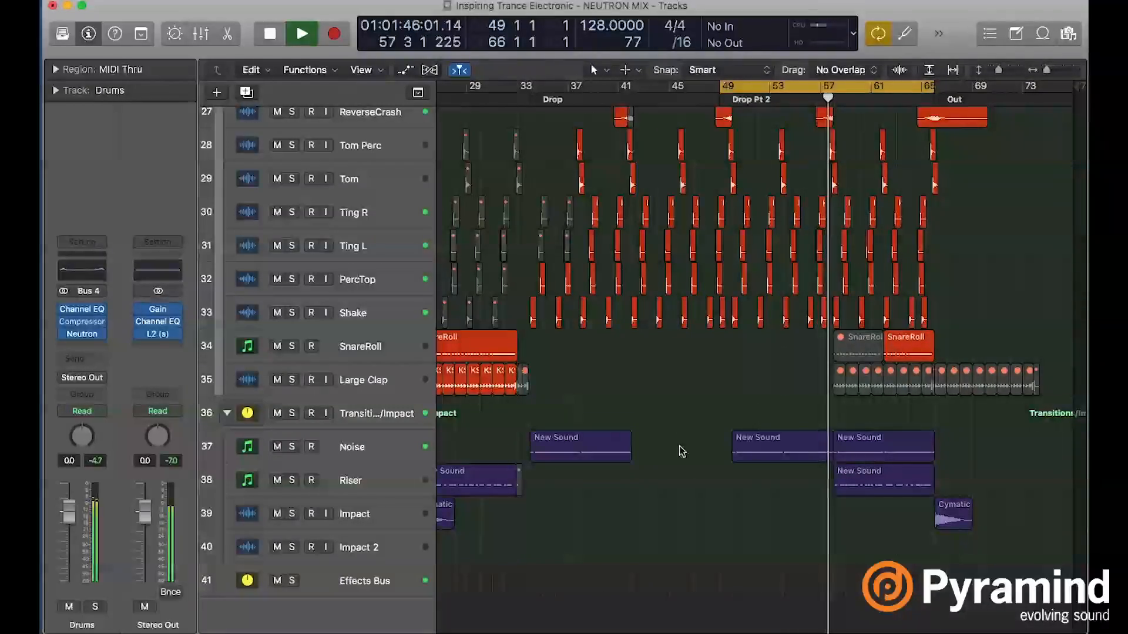
pyautogui.press('space')
pyautogui.scroll(15, 699, 398)
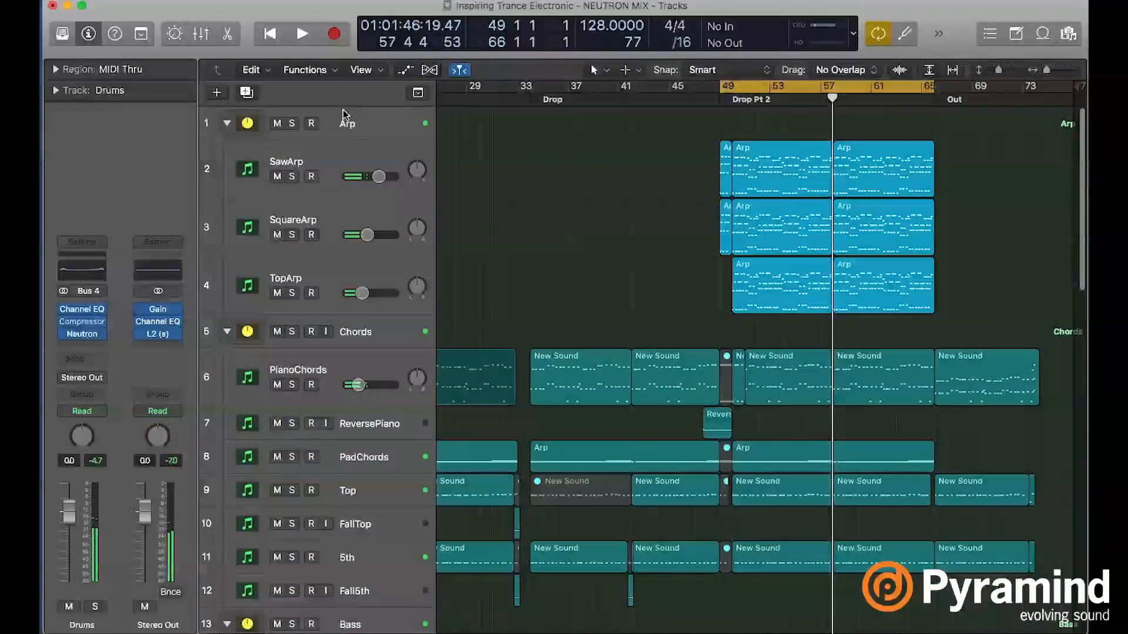
# Select the Arp track and switch to the PRE-NEUTRON MIX project alternative, saving the current changes
pyautogui.click(346, 118)
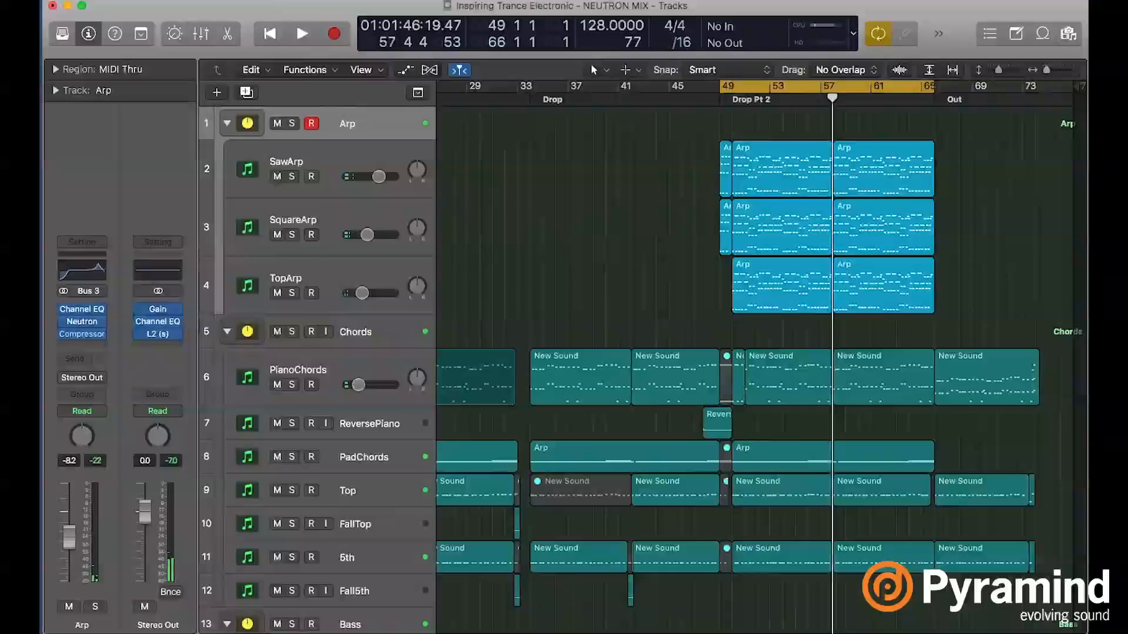
pyautogui.click(167, 0)
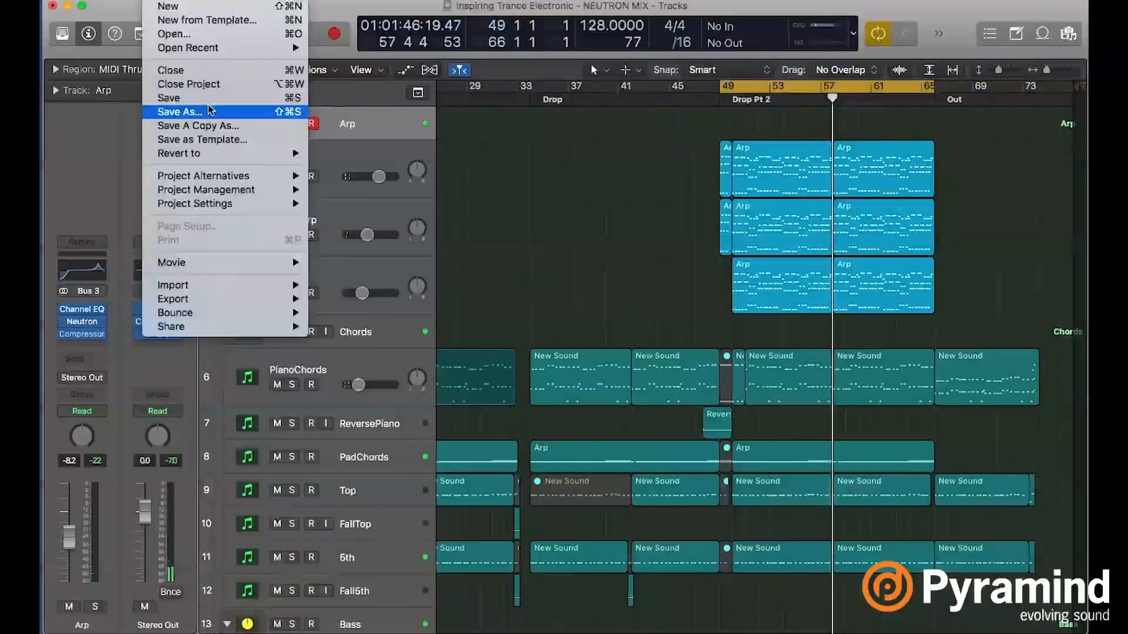
pyautogui.moveTo(206, 176)
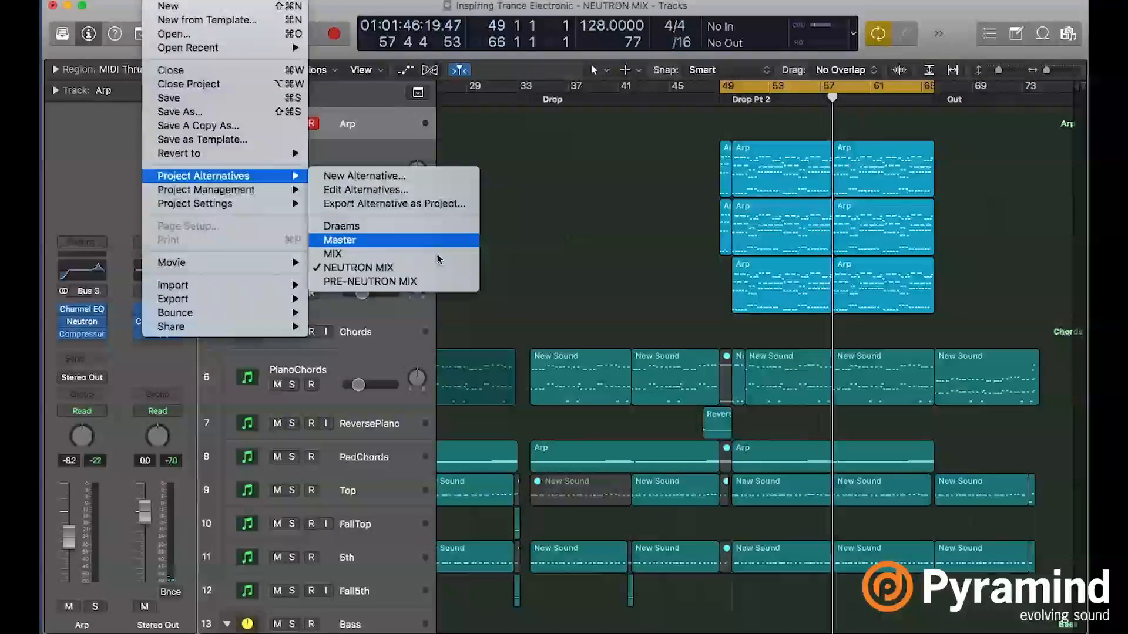
pyautogui.click(427, 284)
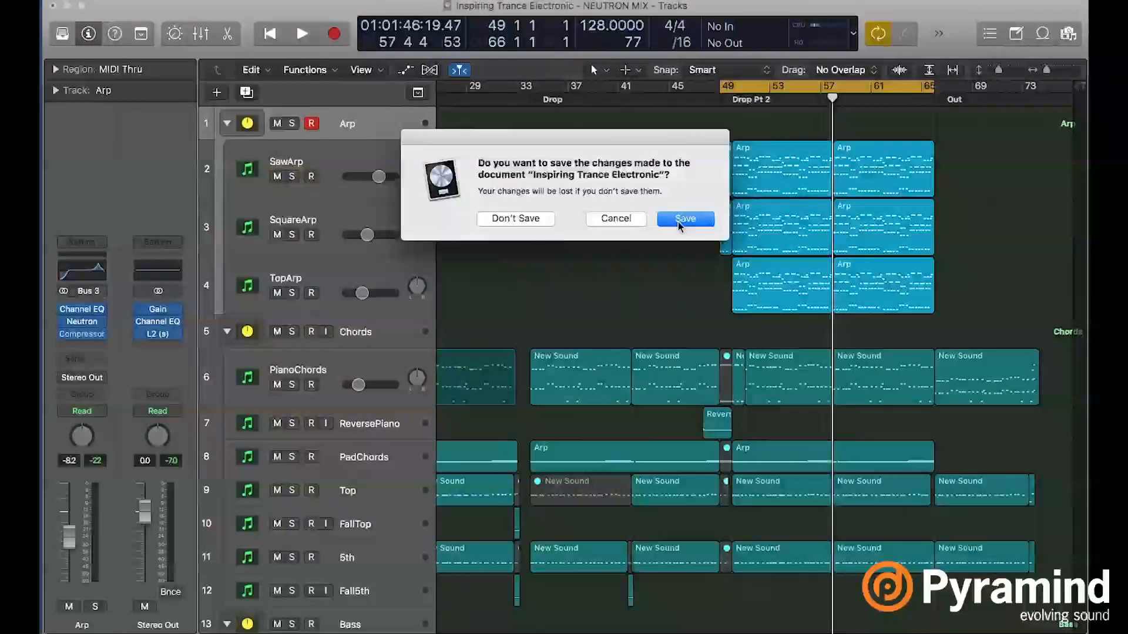
pyautogui.click(684, 218)
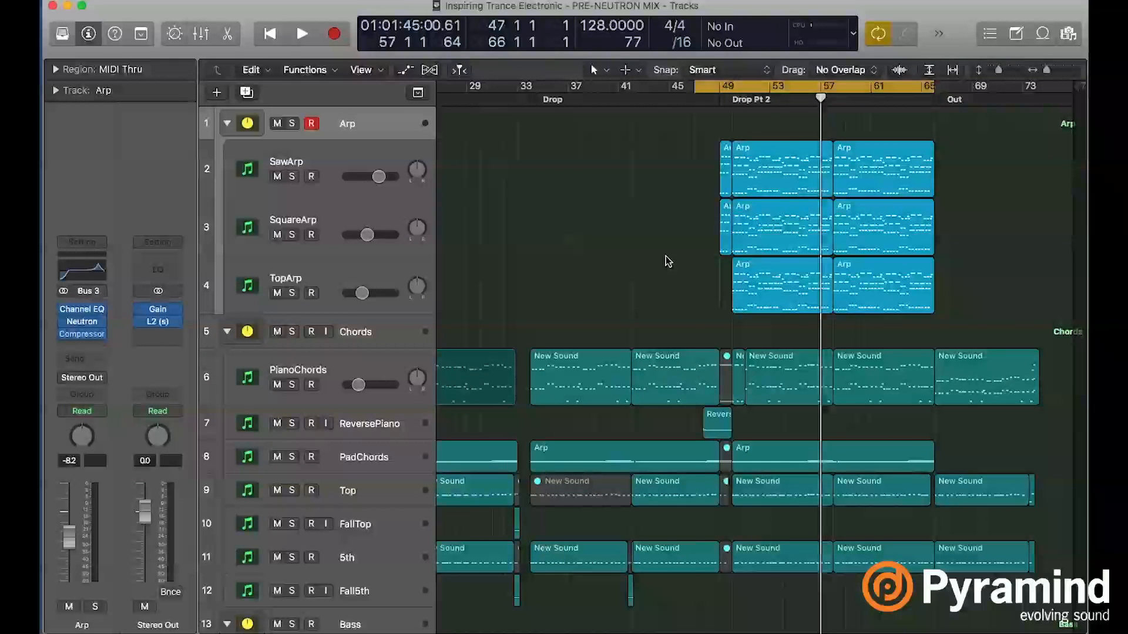
# Audition the pre-Neutron mix with the cycle range's start set to bar 49, and stop playback
pyautogui.press('space')
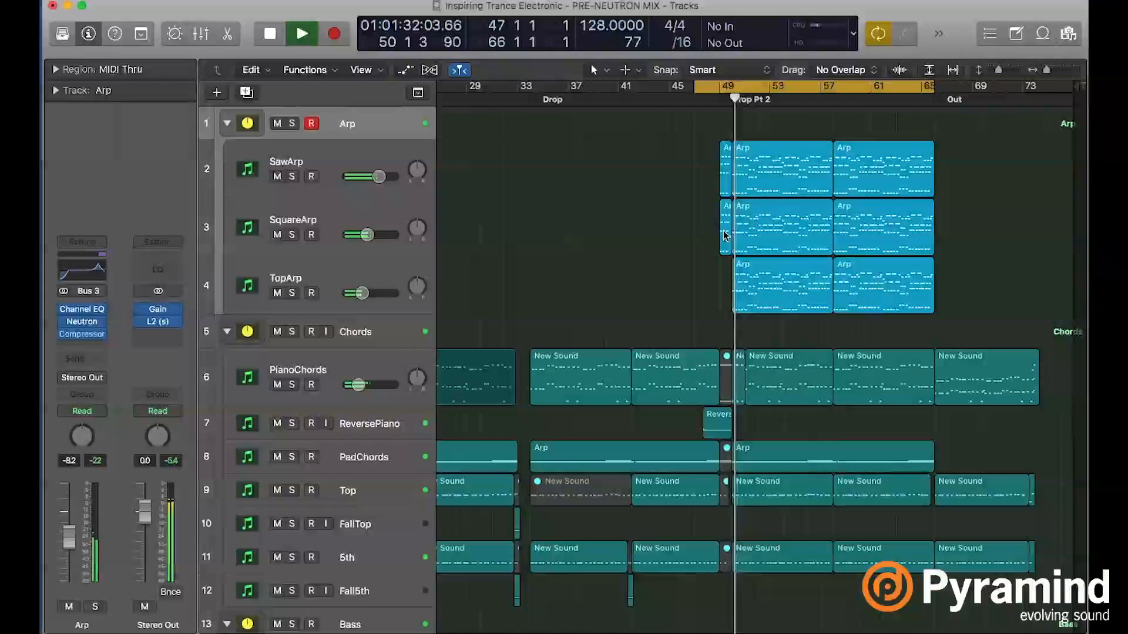
pyautogui.moveTo(730, 86); pyautogui.dragTo(721, 86)
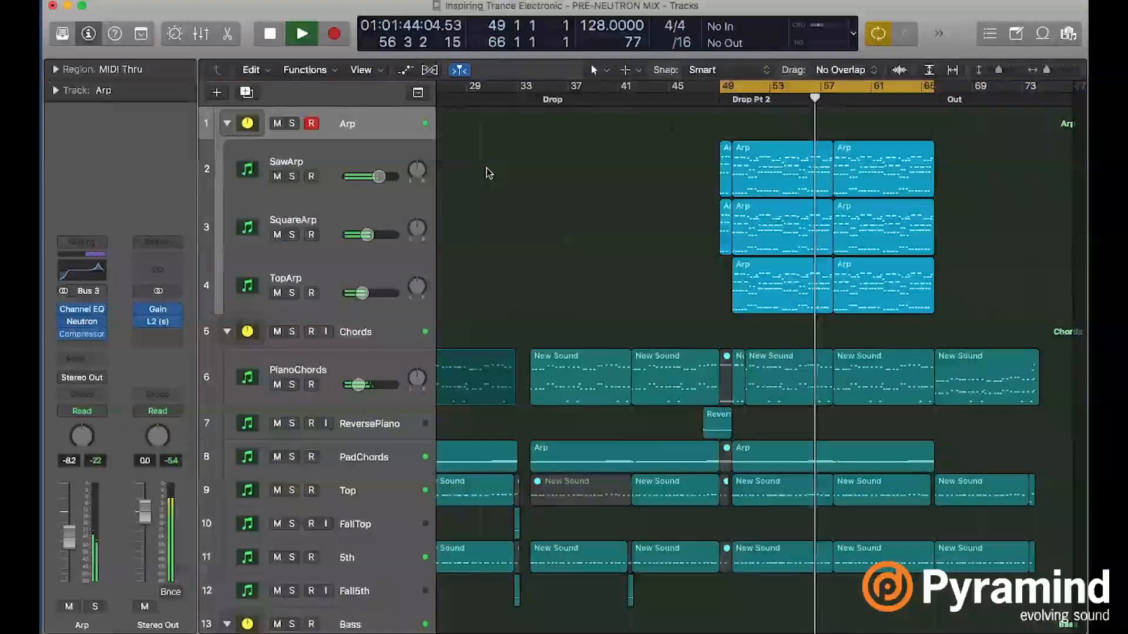
pyautogui.press('space')
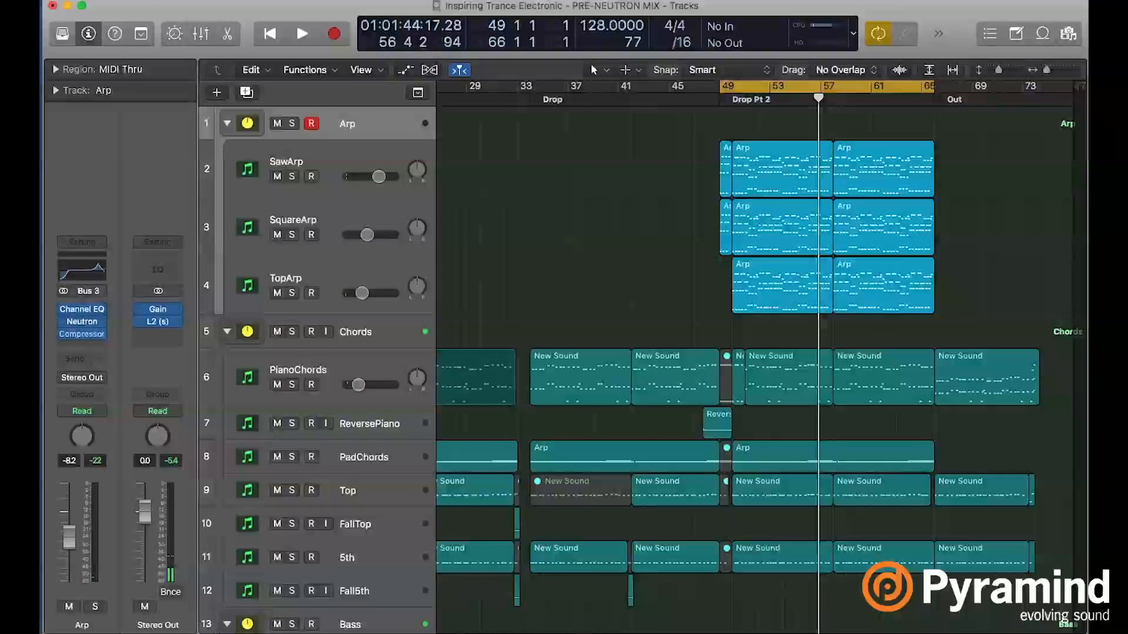
# Switch to the NEUTRON MIX project alternative, audition the mix from the cycle range, and stop playback
pyautogui.click(156, 0)
pyautogui.moveTo(207, 176)
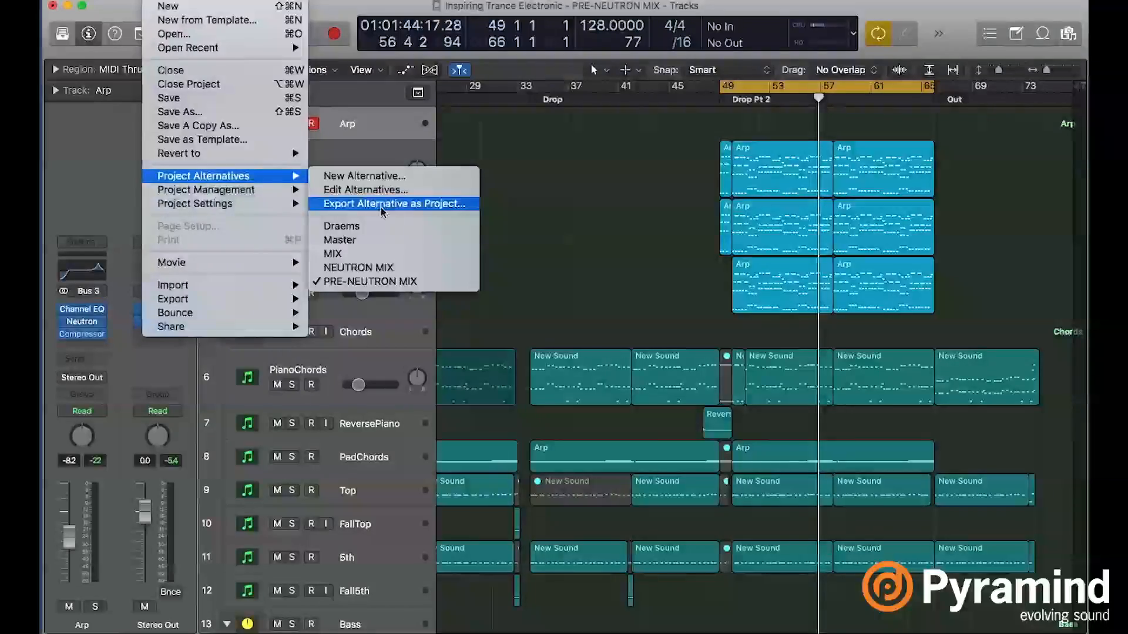
pyautogui.click(378, 268)
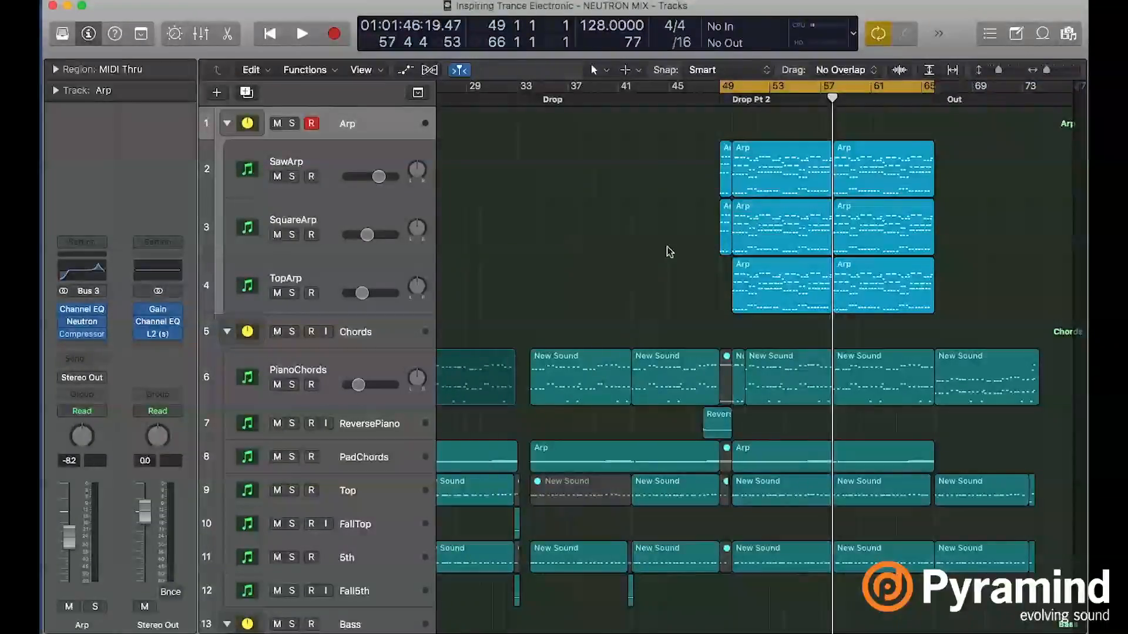
pyautogui.press('space')
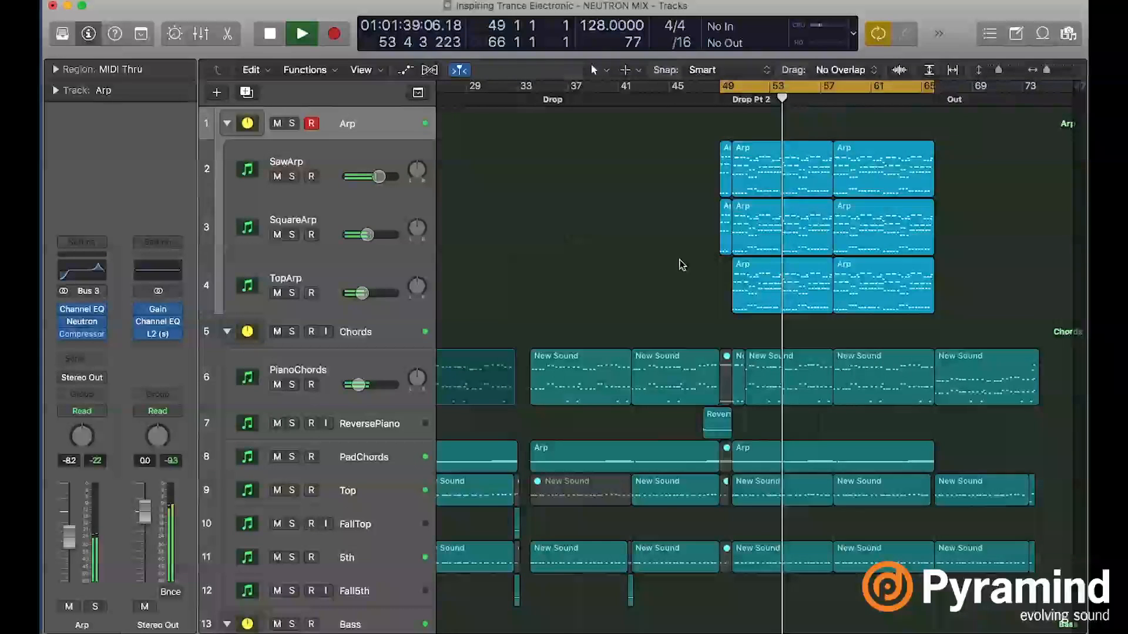
pyautogui.press('space')
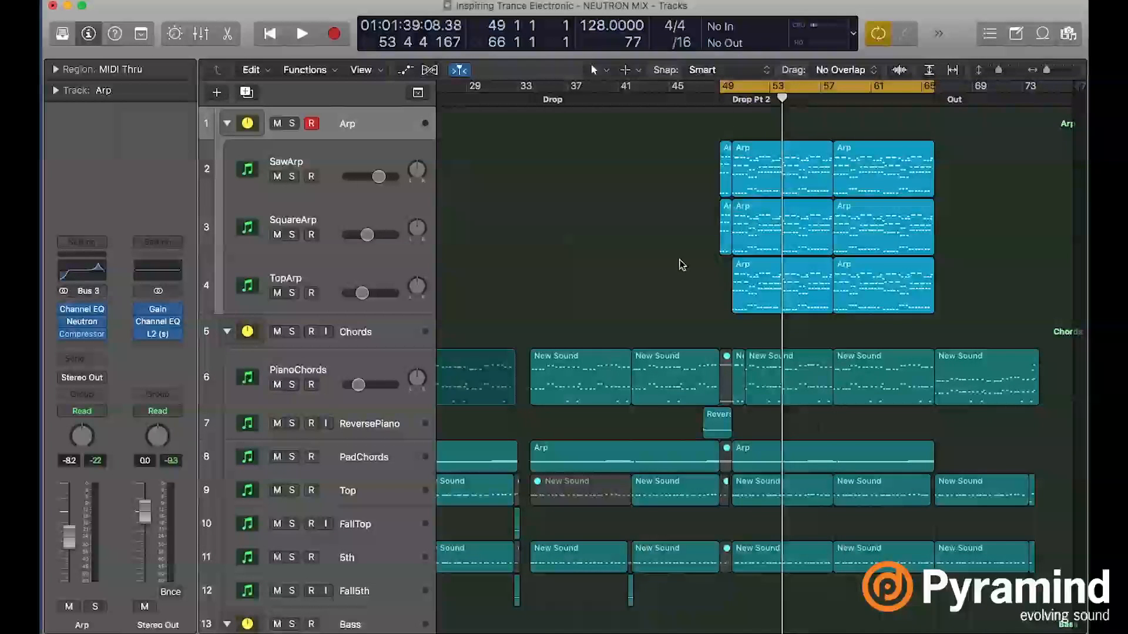
# Open Neutron on the Arp track and look through its Compressor 1, Compressor 2, Exciter and Equalizer modules
pyautogui.click(82, 321)
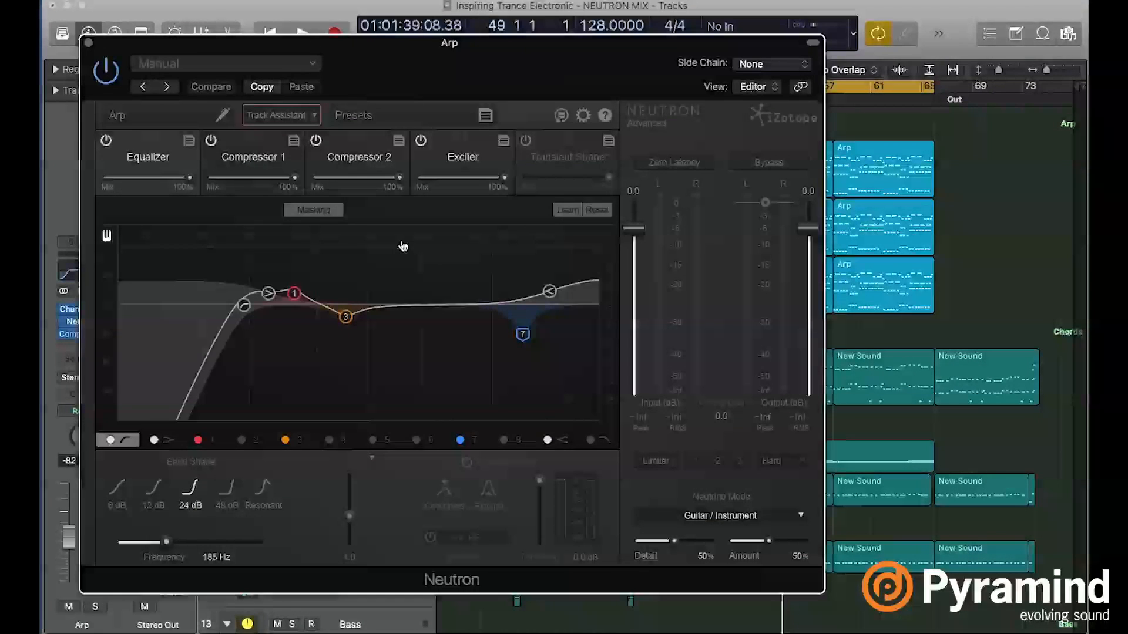
pyautogui.click(241, 161)
pyautogui.click(353, 168)
pyautogui.click(466, 168)
pyautogui.click(355, 167)
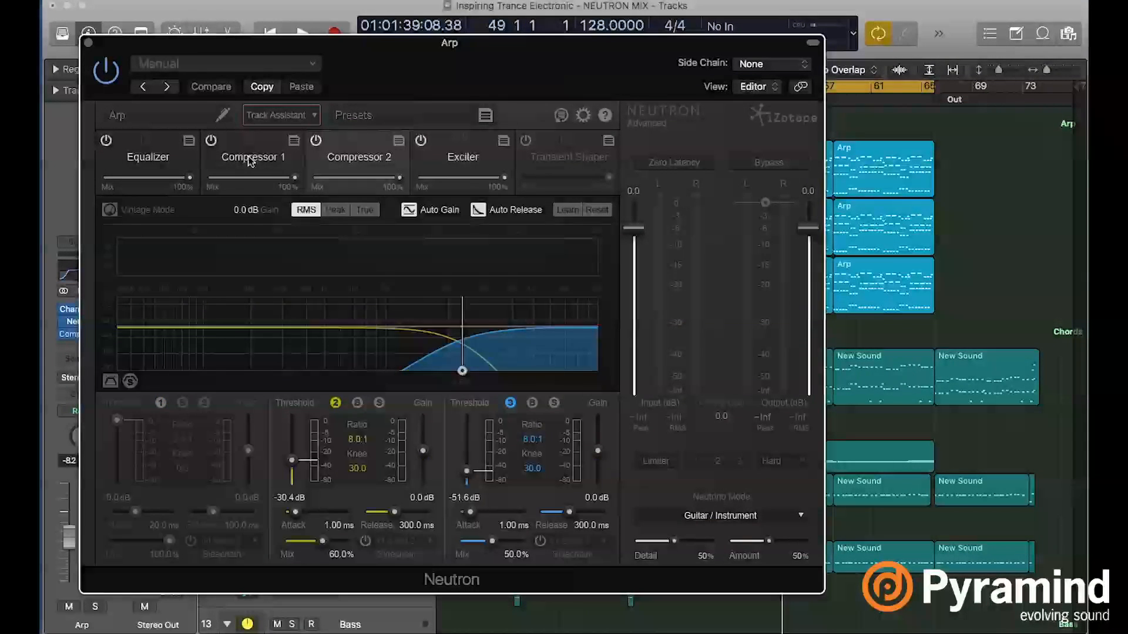
pyautogui.click(250, 164)
pyautogui.click(164, 168)
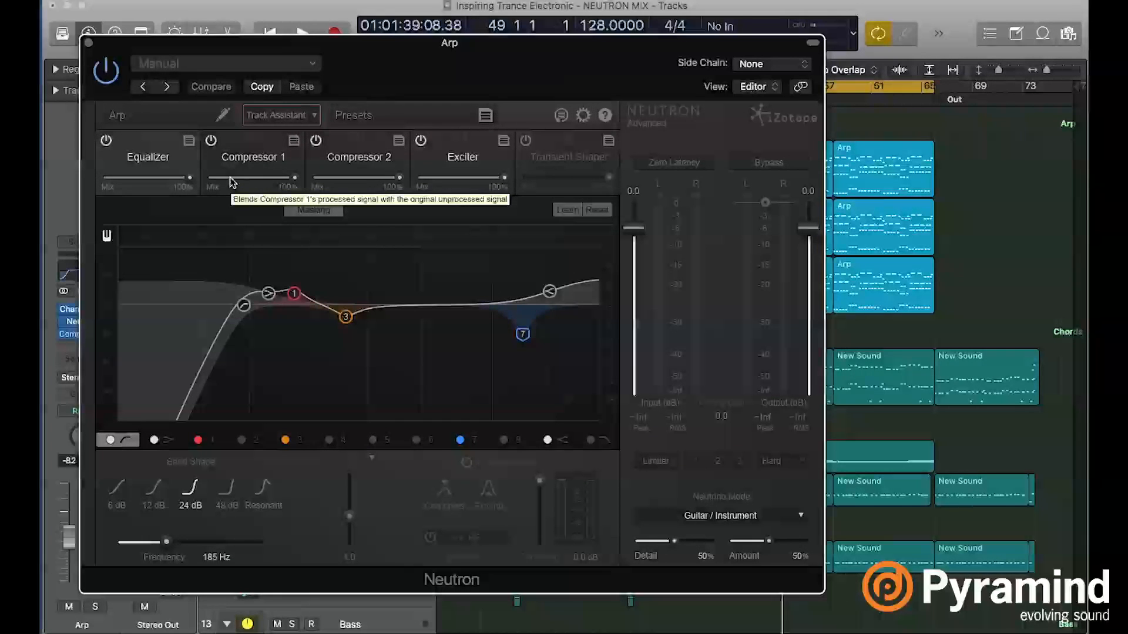
# Review the Track Assistant's mode and preset options for the Arp without changing them, and close the plug-in window
pyautogui.click(281, 114)
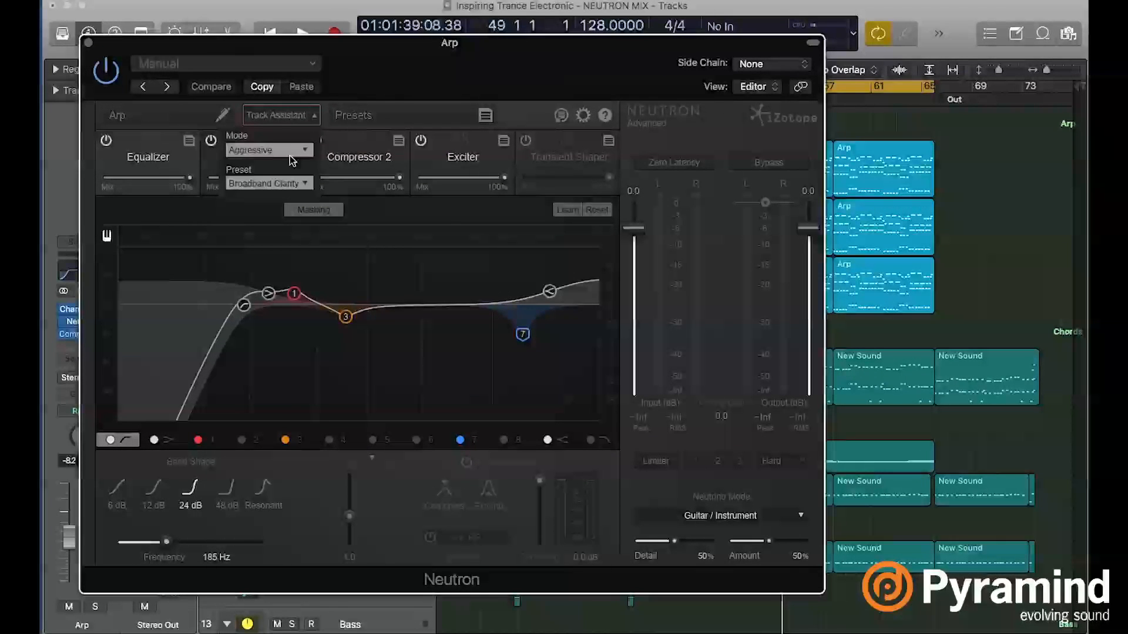
pyautogui.click(276, 184)
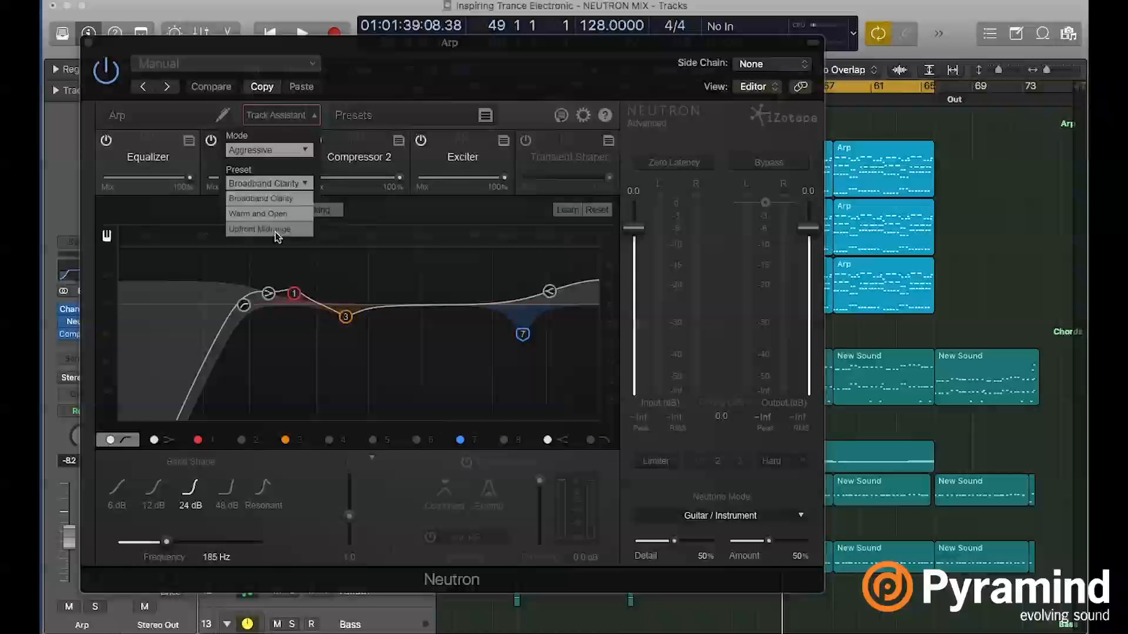
pyautogui.click(306, 184)
pyautogui.click(316, 117)
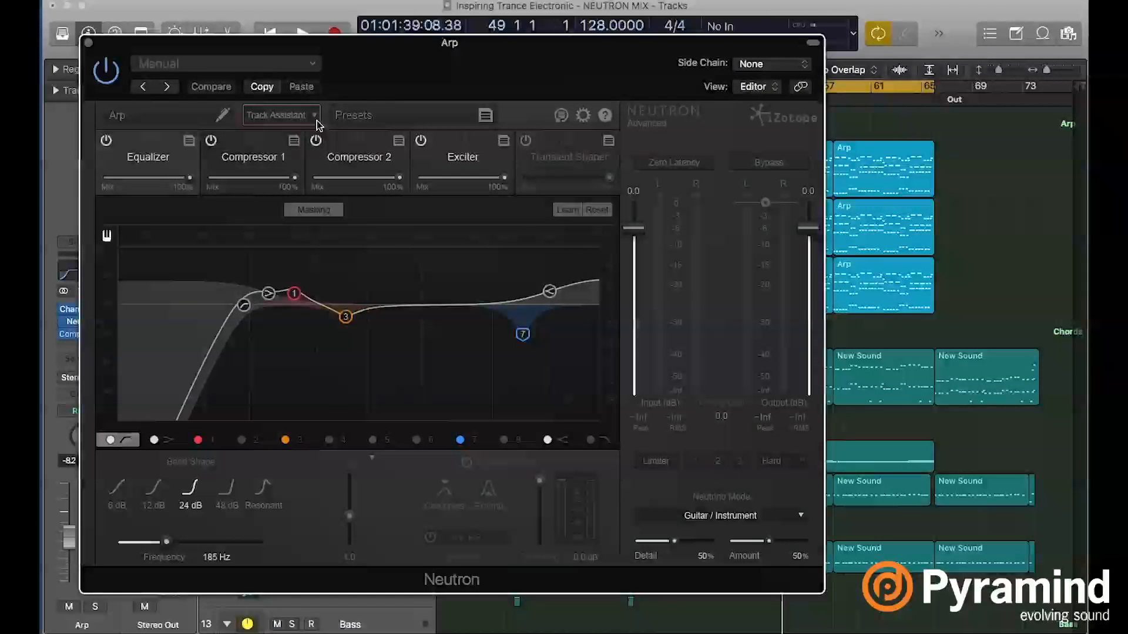
pyautogui.click(88, 42)
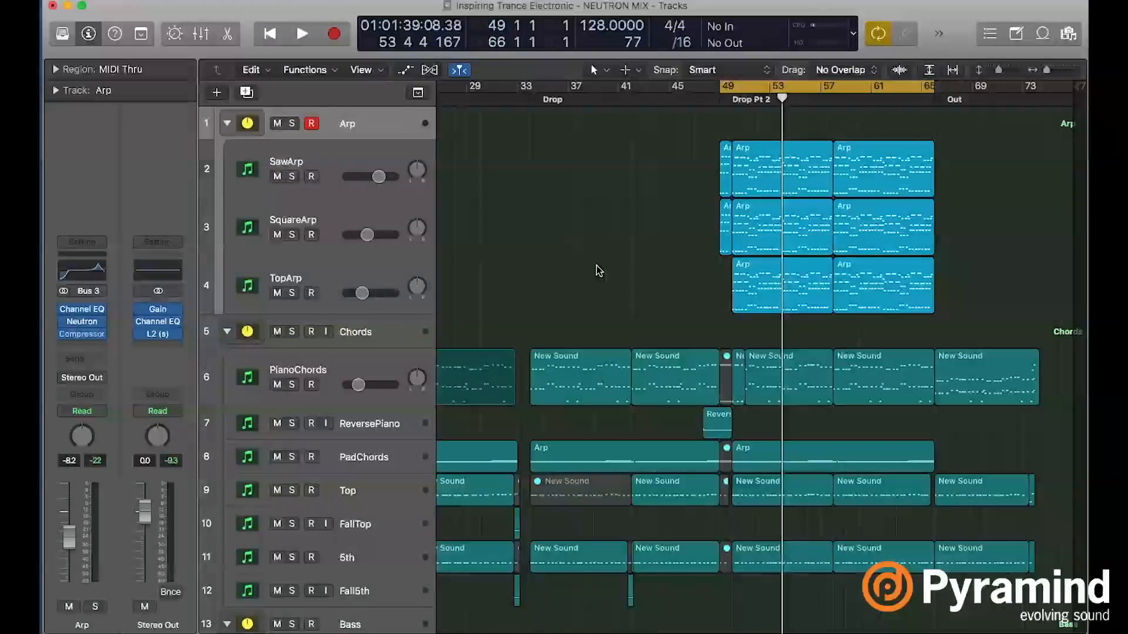
pyautogui.scroll(-15, 597, 270)
pyautogui.scroll(15, 597, 270)
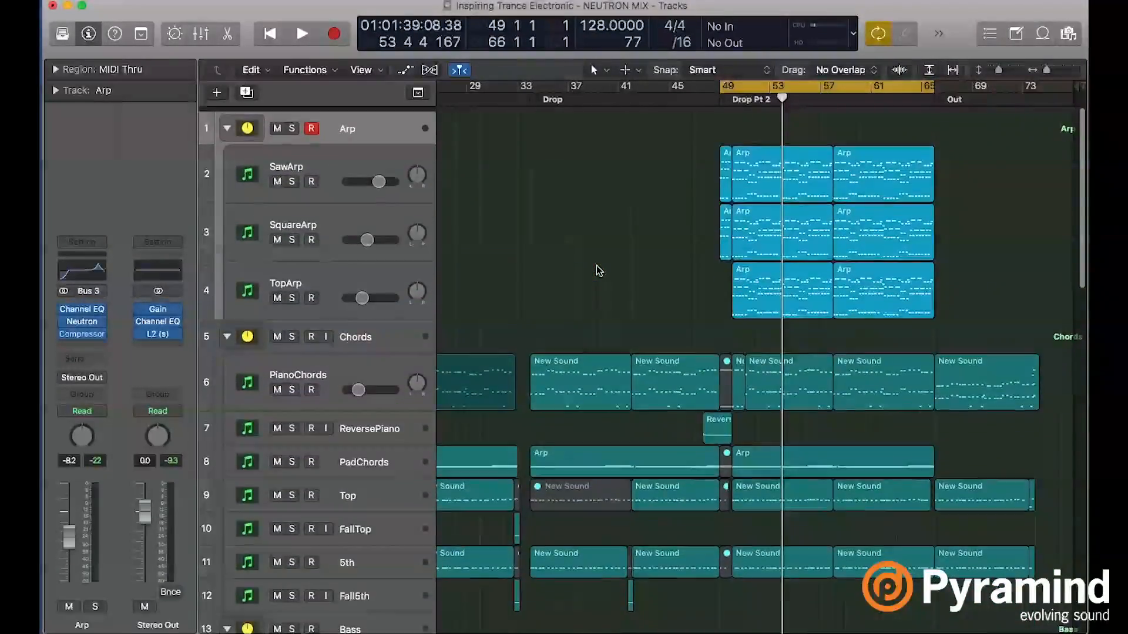